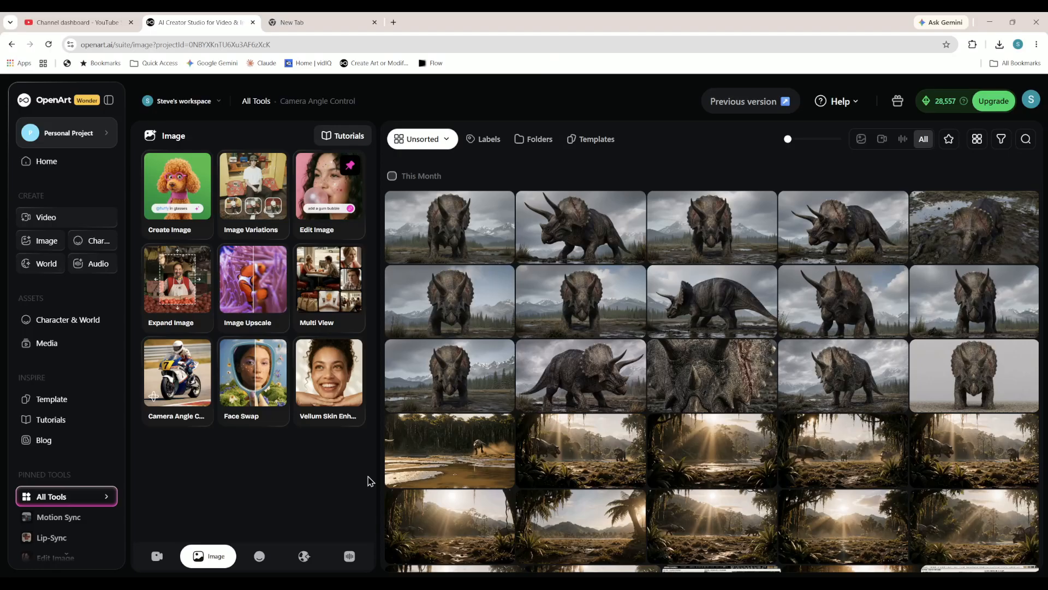
# Browse the gallery of generated dinosaur images and open one of the dark bull Triceratops images.
pyautogui.scroll(-10, 437, 470)
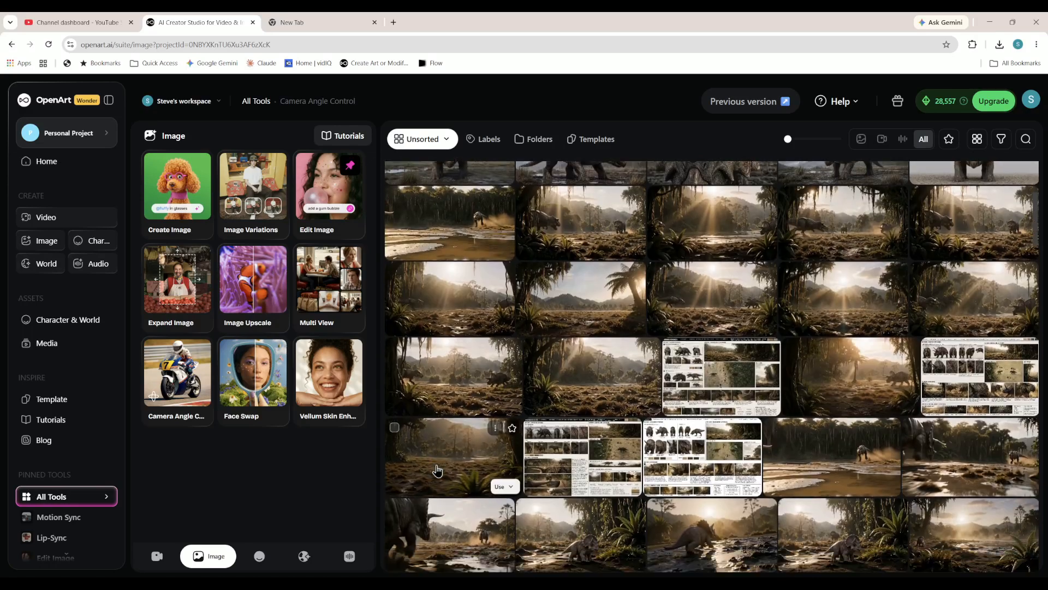
pyautogui.scroll(-10, 436, 469)
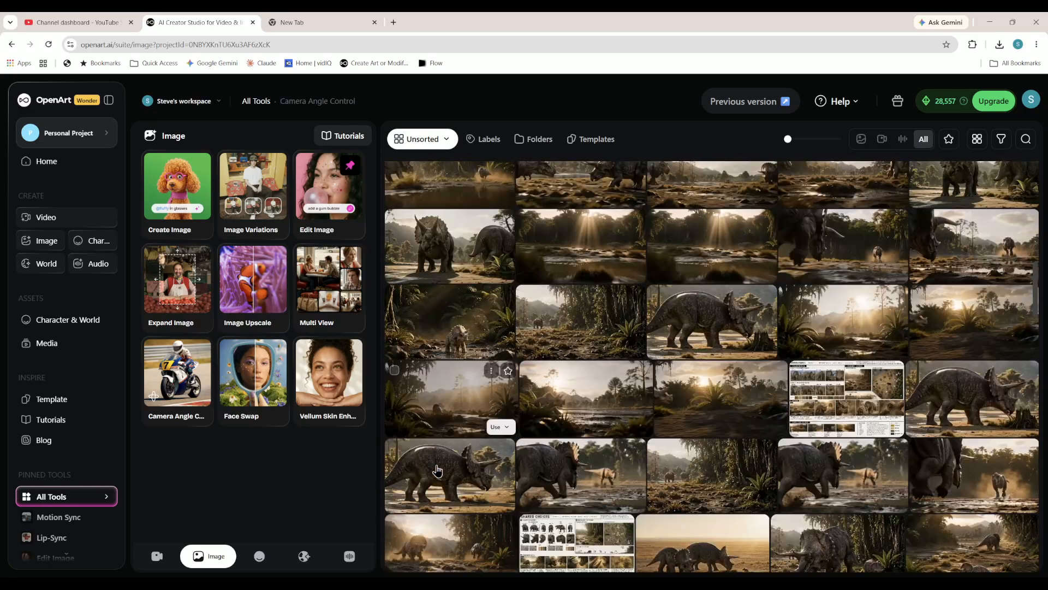
pyautogui.scroll(-5, 437, 469)
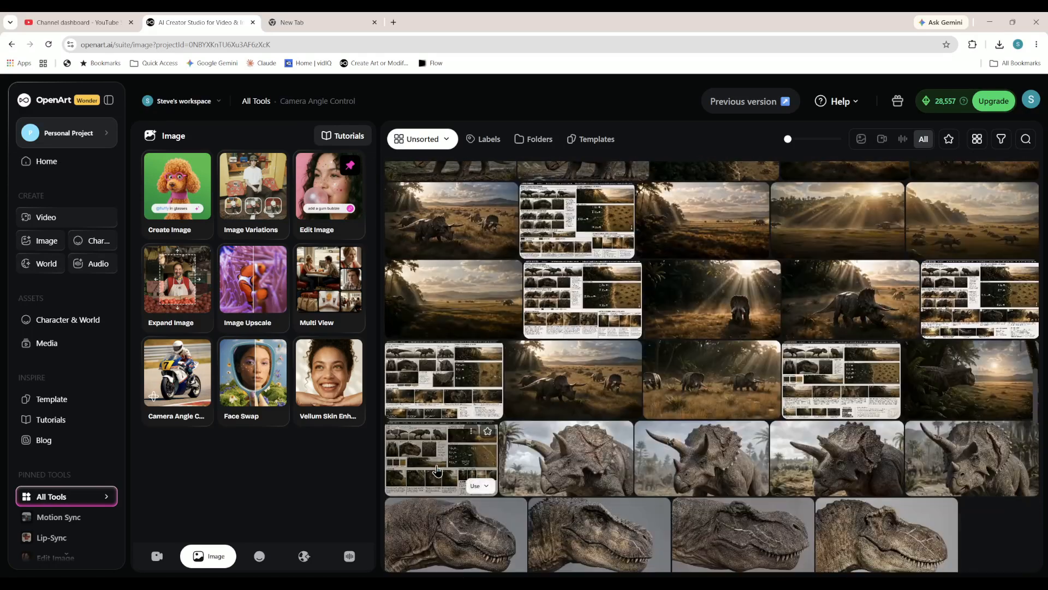
pyautogui.scroll(-5, 436, 470)
pyautogui.scroll(10, 437, 469)
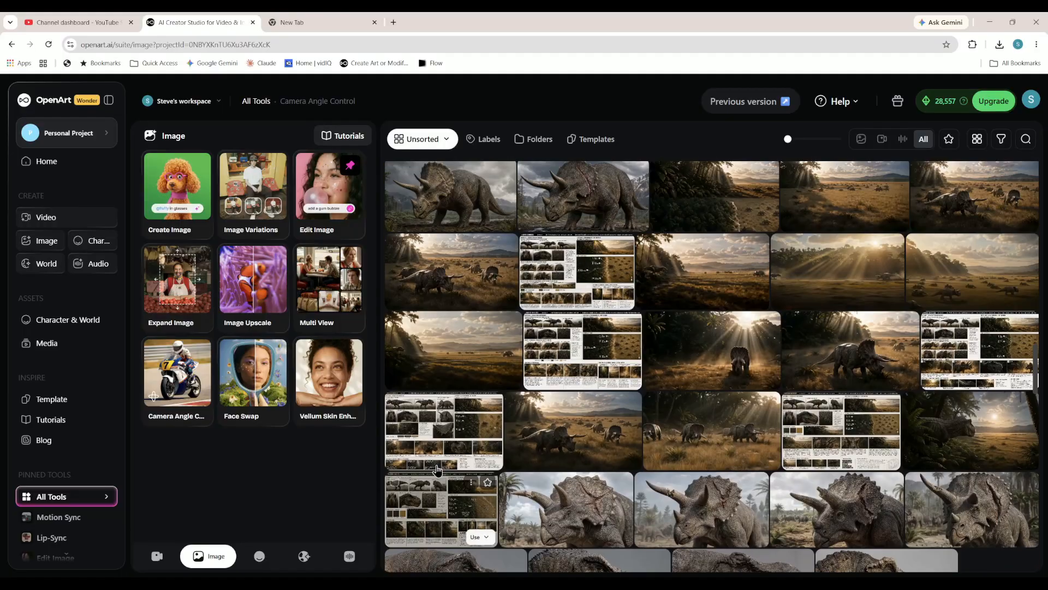
pyautogui.scroll(1, 437, 469)
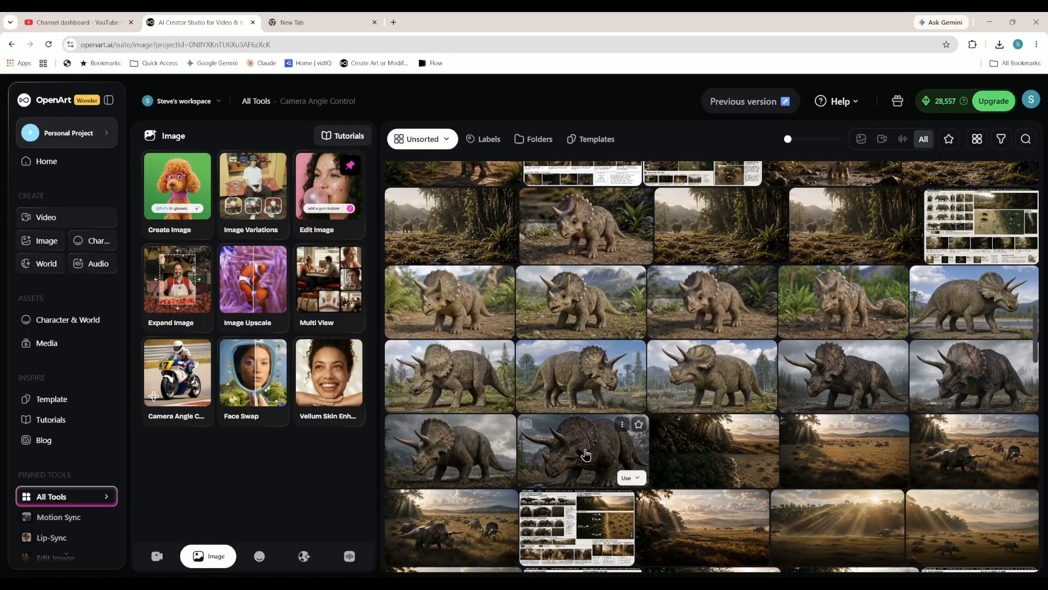
pyautogui.scroll(1, 584, 456)
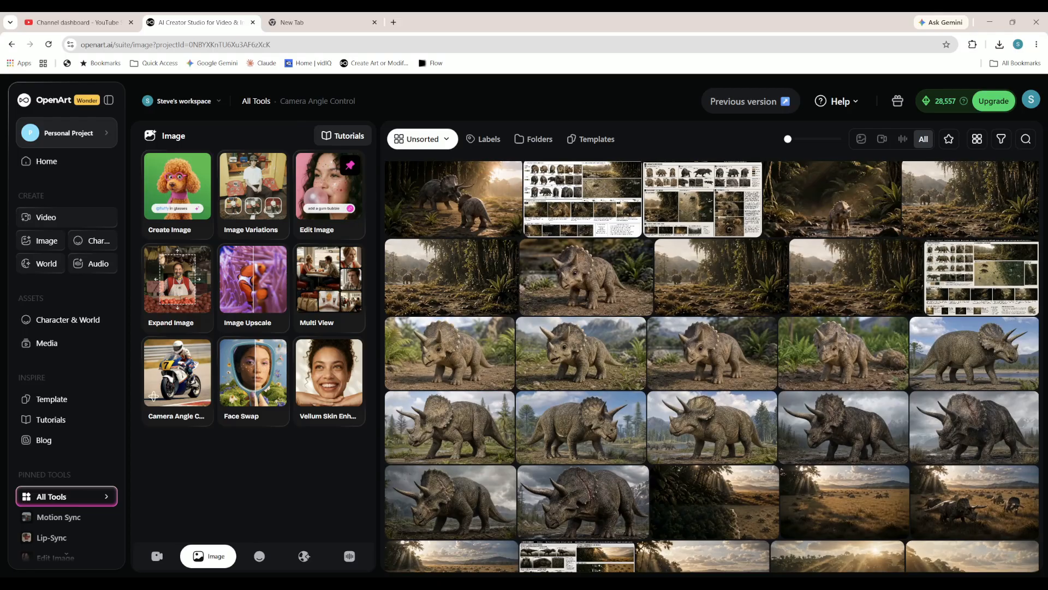
pyautogui.moveTo(944, 263)
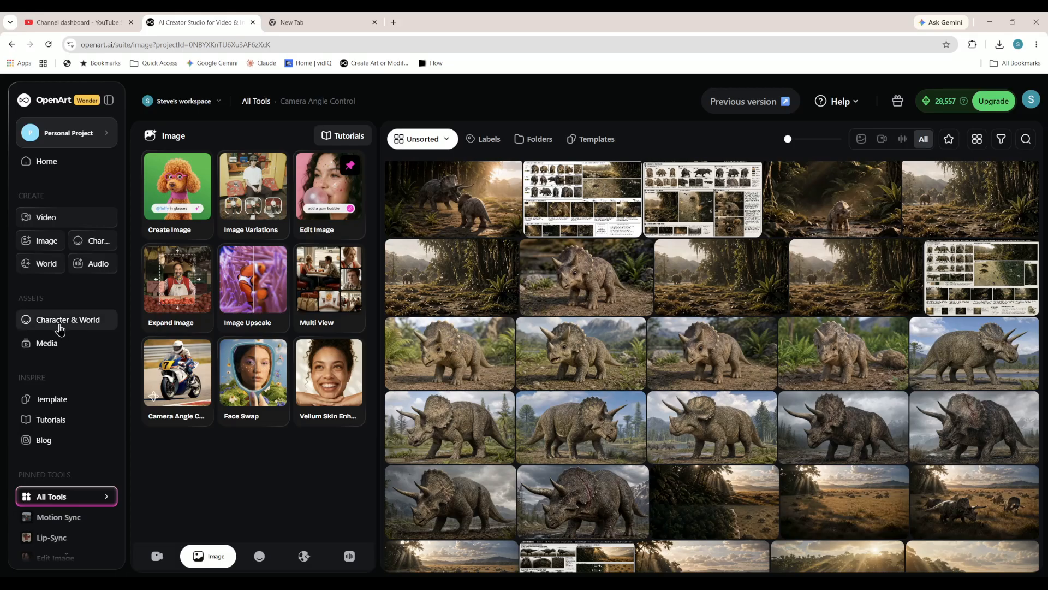
pyautogui.moveTo(971, 431)
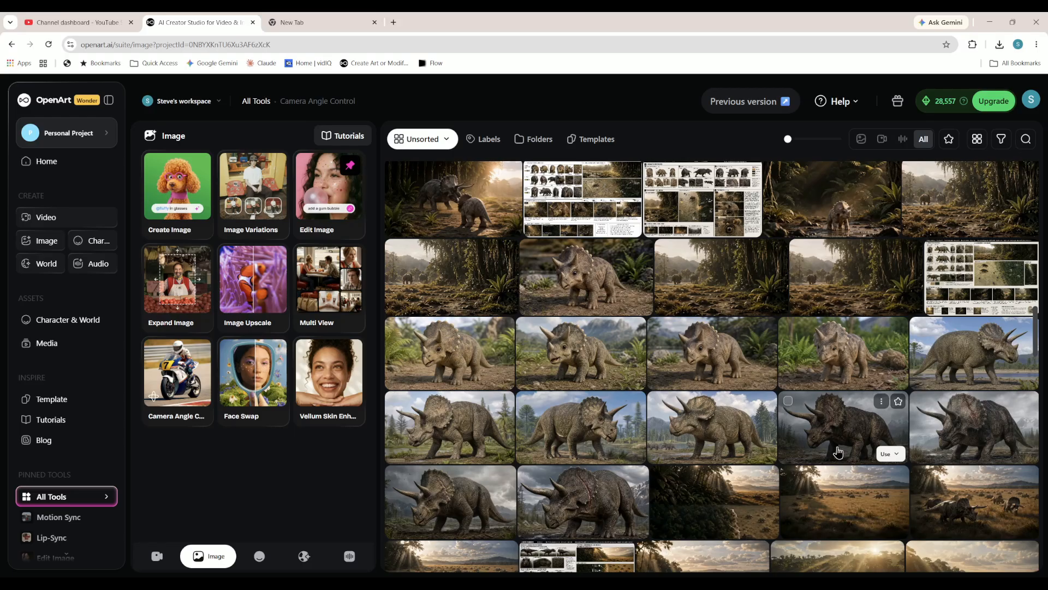
pyautogui.click(970, 430)
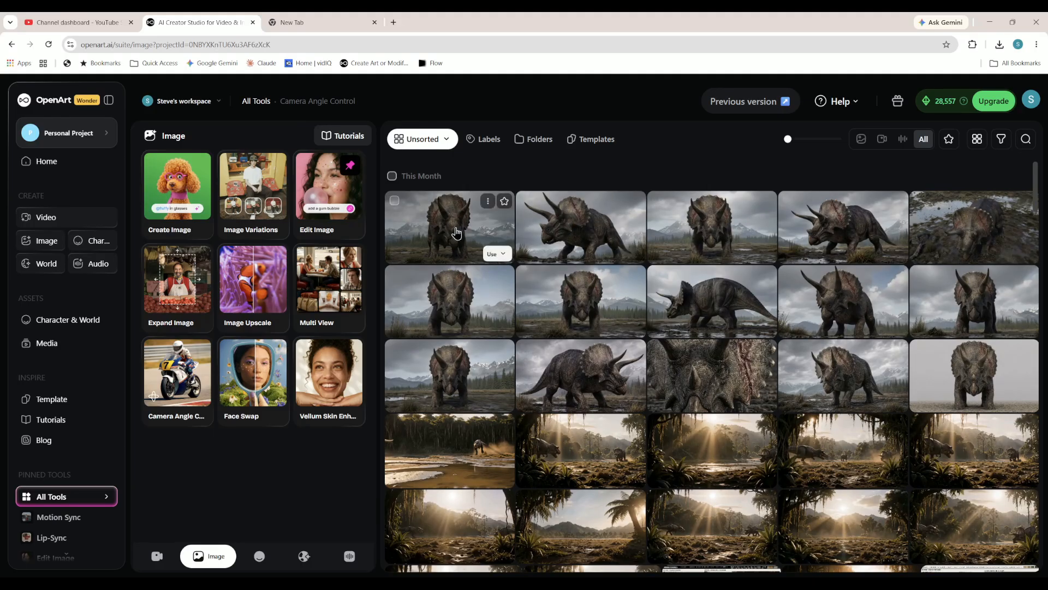
# Examine the generated camera-angle variations of the bull Triceratops one by one at full size, and close the viewer.
pyautogui.click(466, 389)
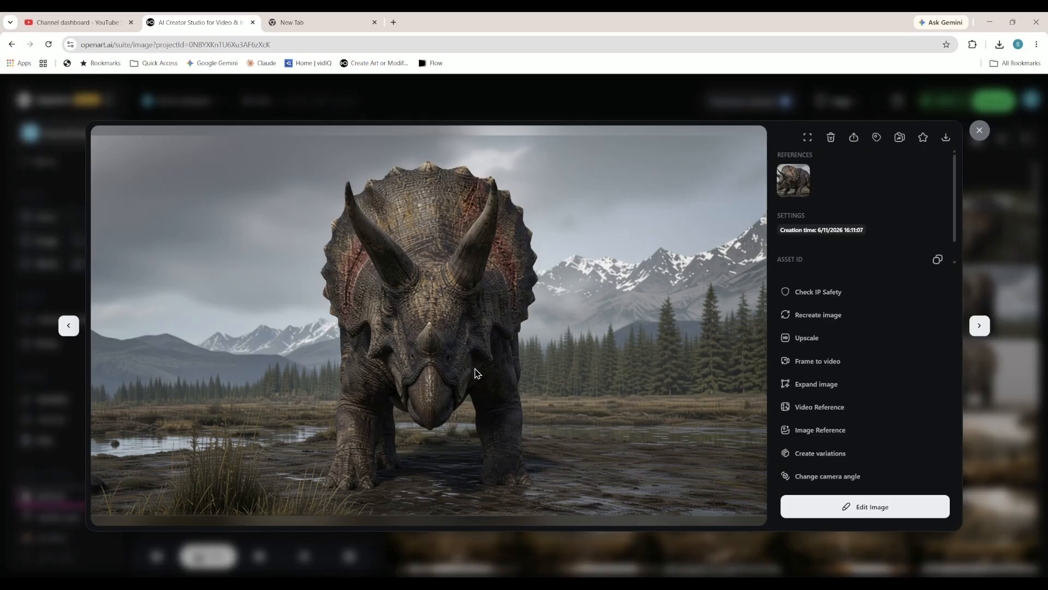
pyautogui.click(68, 326)
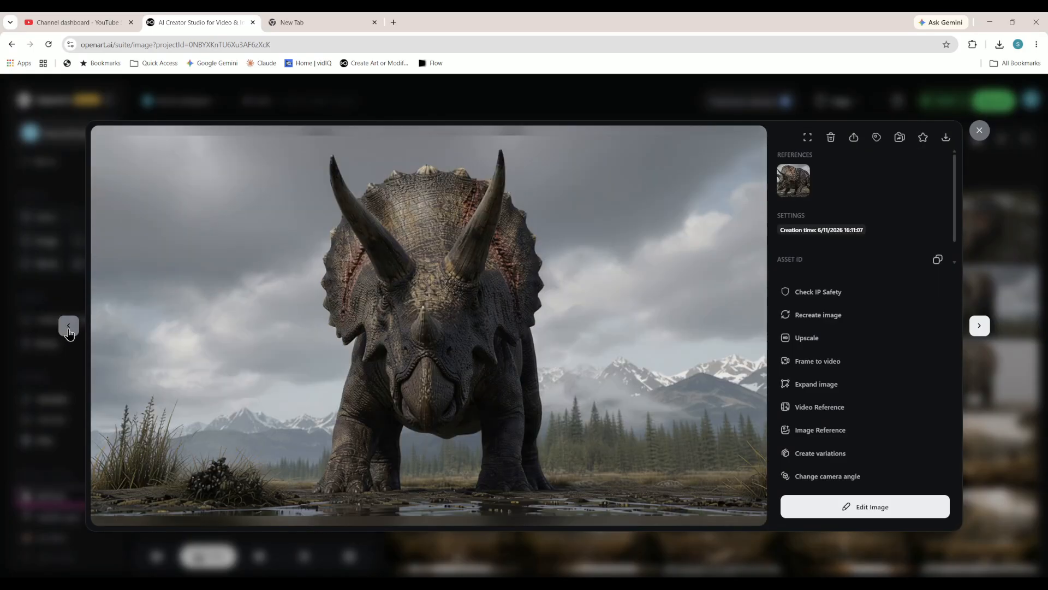
pyautogui.click(69, 326)
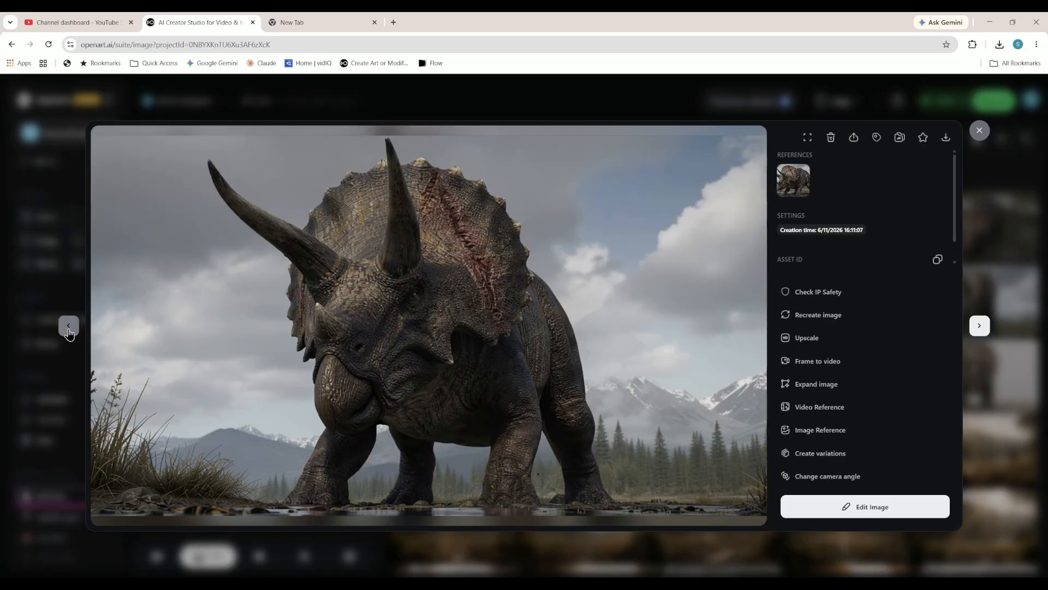
pyautogui.click(69, 326)
pyautogui.click(69, 327)
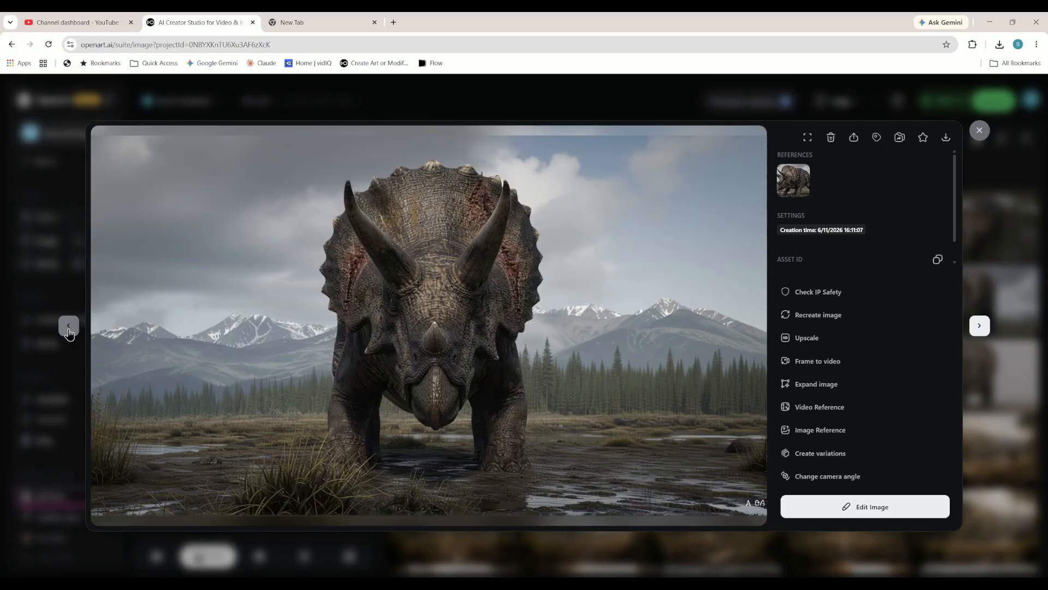
pyautogui.click(69, 327)
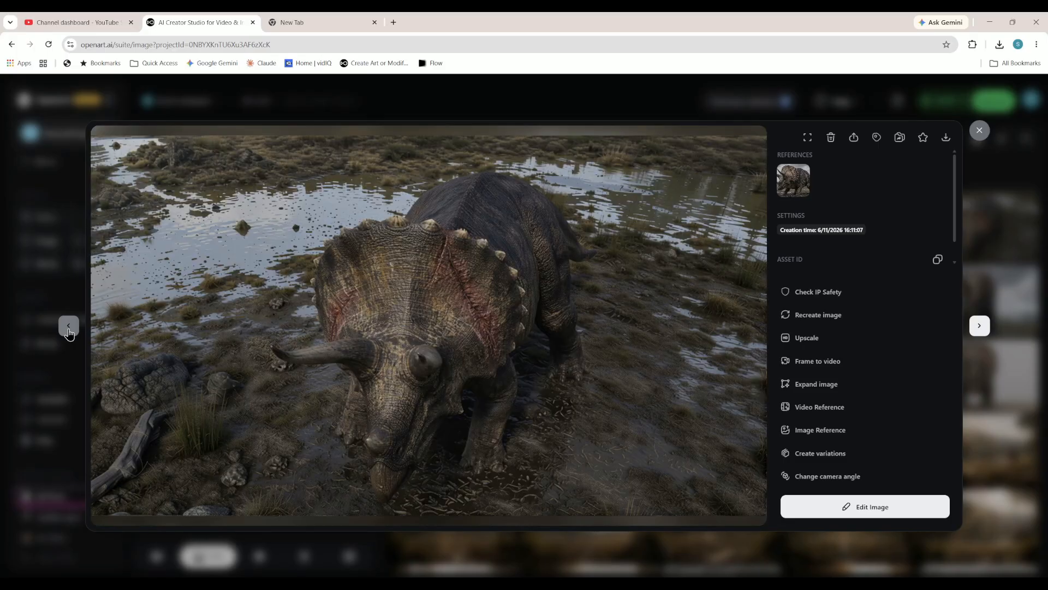
pyautogui.click(69, 326)
pyautogui.click(69, 326)
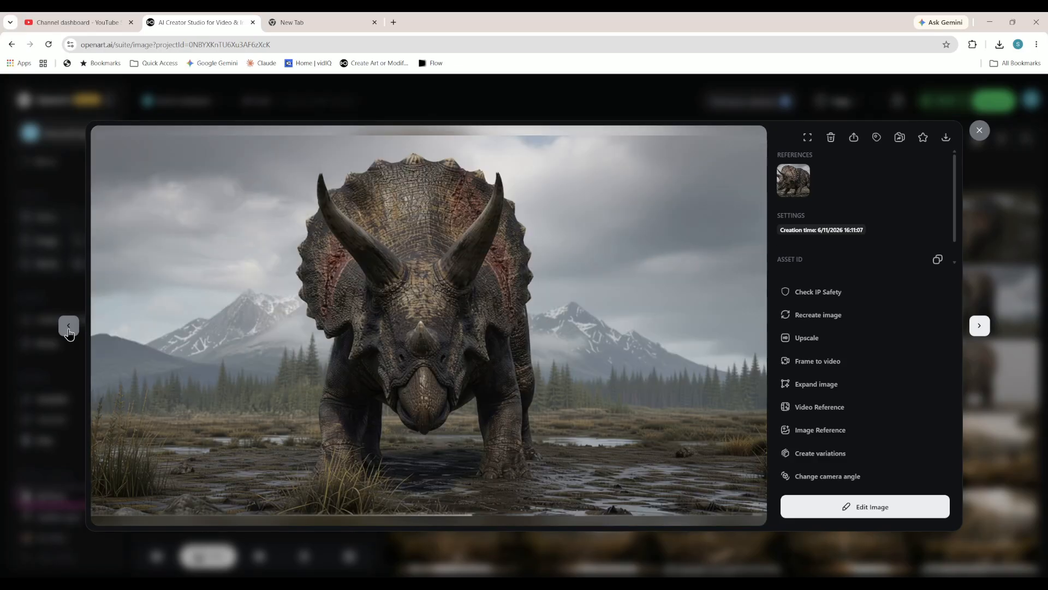
pyautogui.click(69, 327)
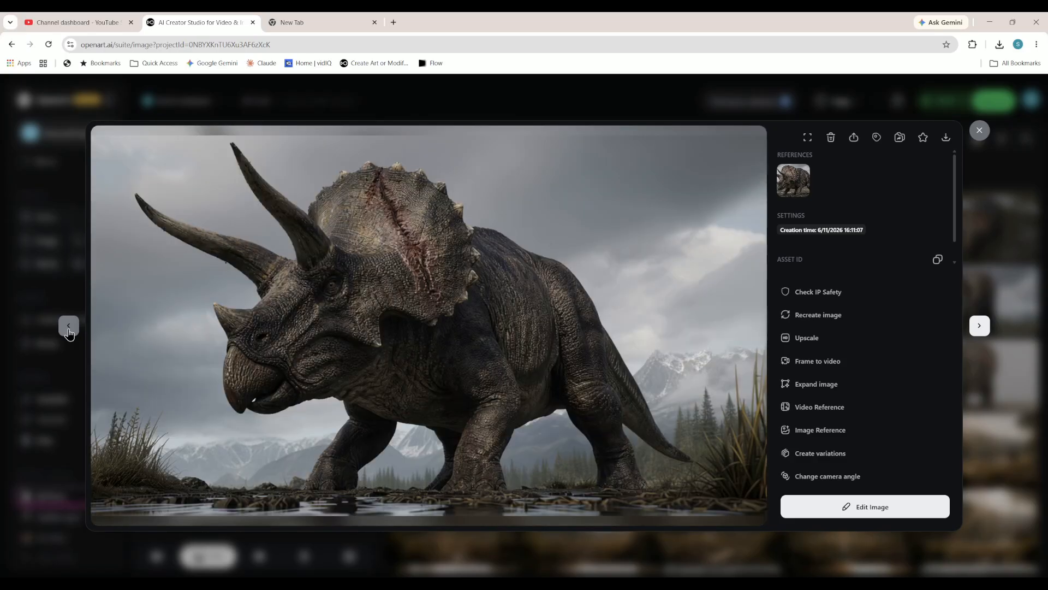
pyautogui.click(69, 326)
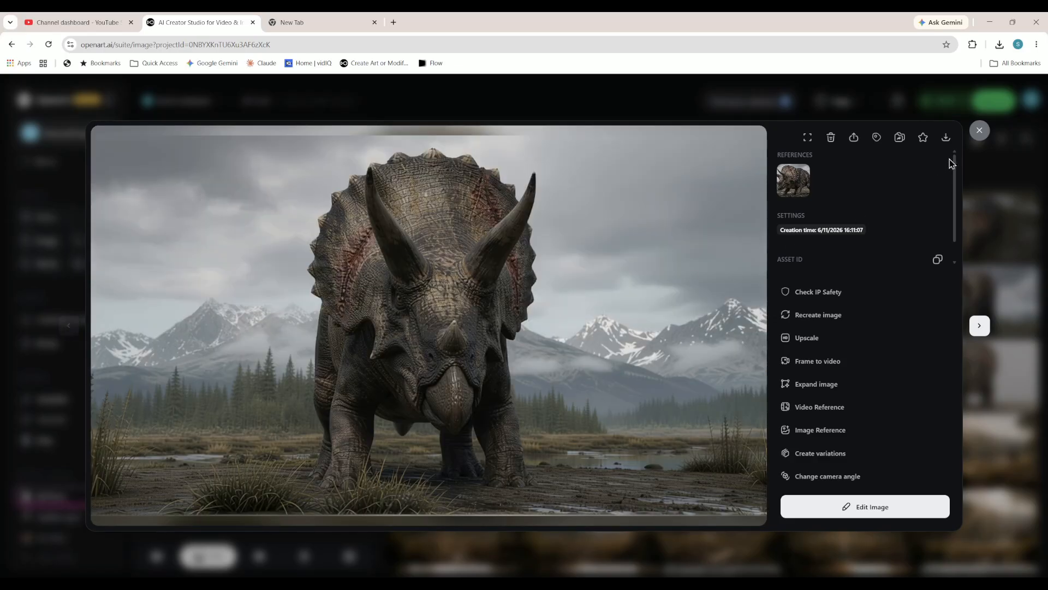
pyautogui.click(979, 130)
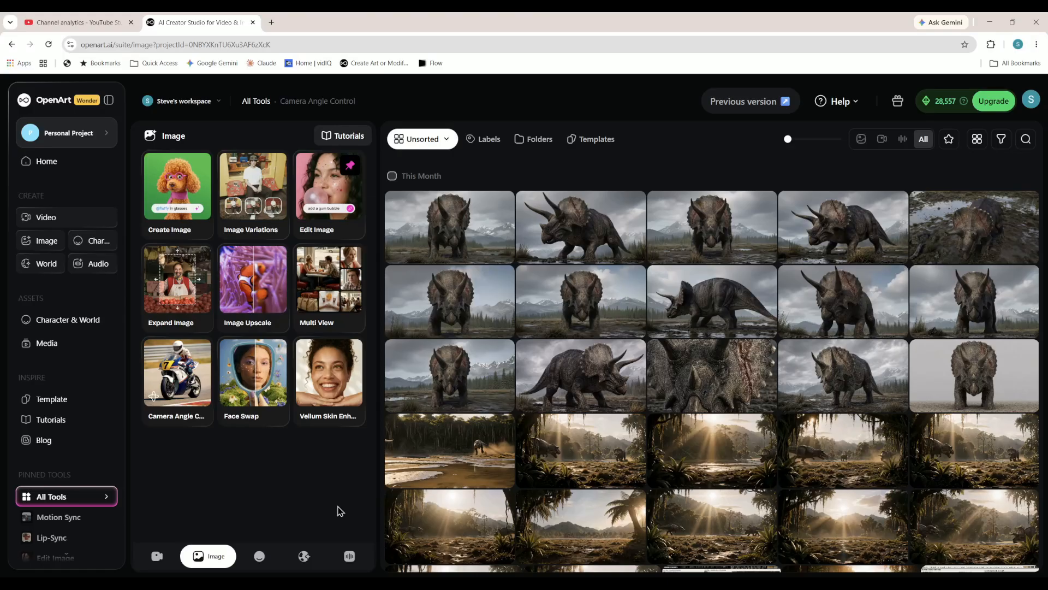
# Start a new image-based character named Mr. T, using the front-facing Triceratops on the plain grey background from the image history.
pyautogui.click(66, 326)
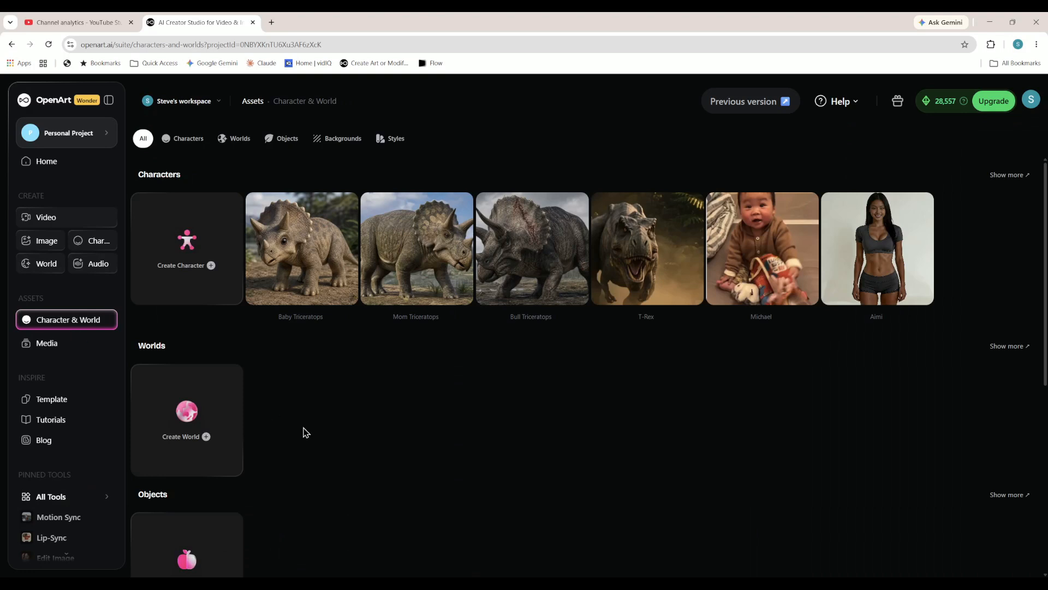
pyautogui.moveTo(542, 224)
pyautogui.click(175, 235)
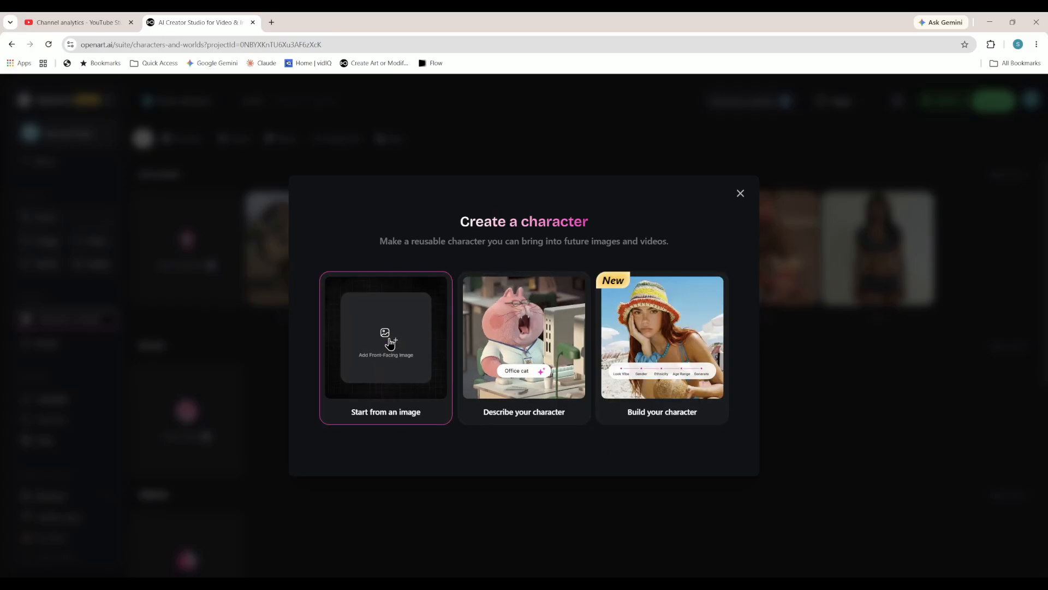
pyautogui.click(389, 343)
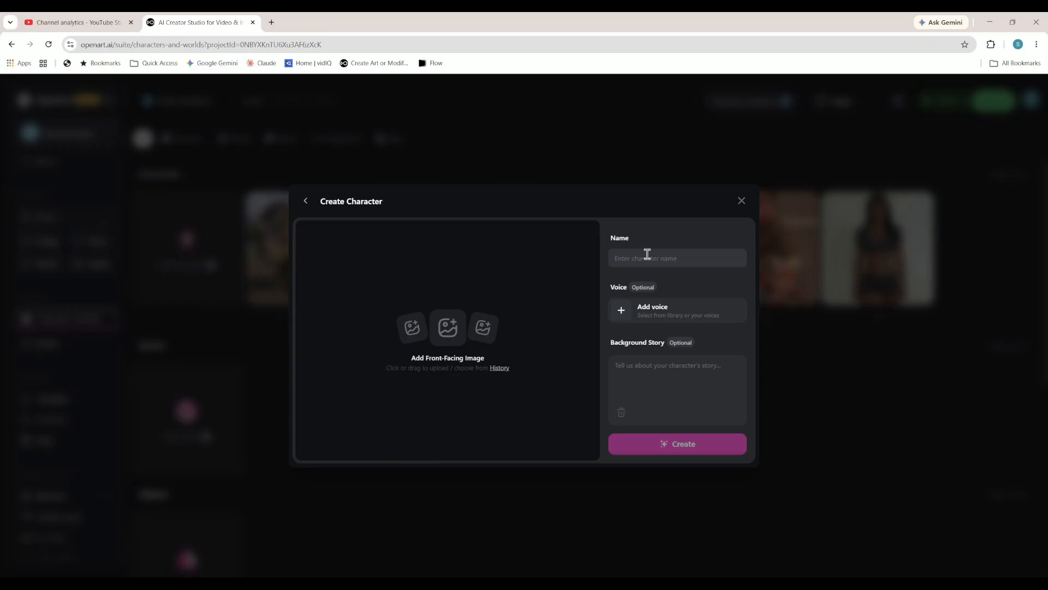
pyautogui.write('Mr. T')
pyautogui.click(500, 369)
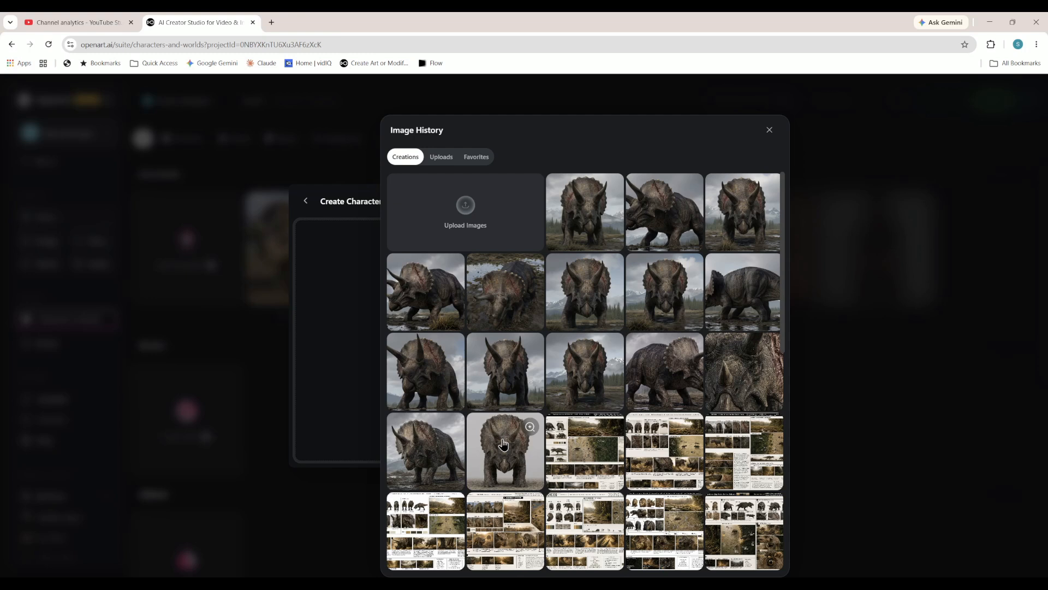
pyautogui.click(503, 444)
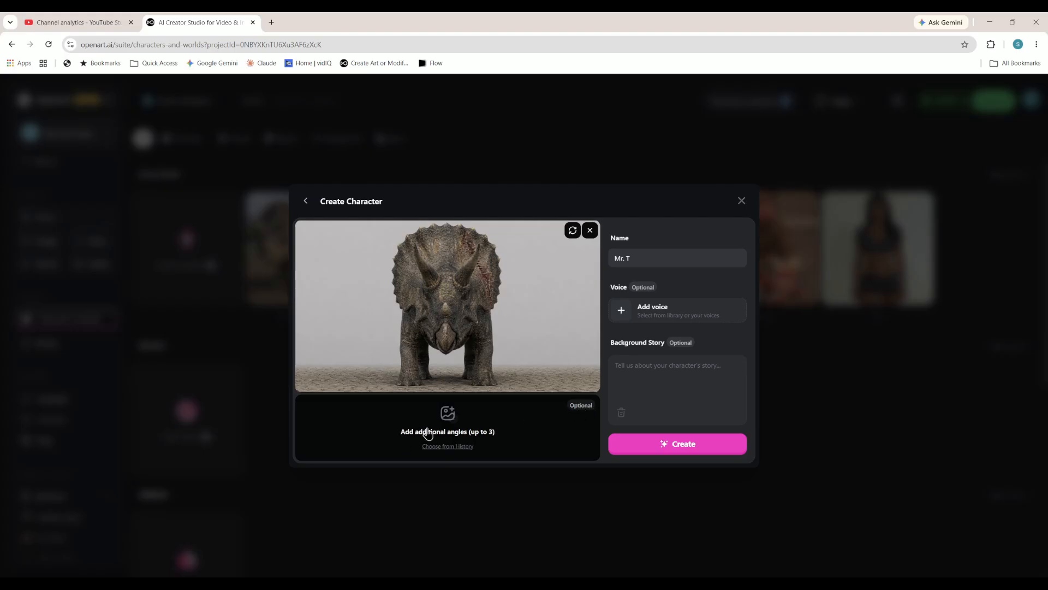
# Add three additional angles from the image history: the three-quarter view, the side view facing right and the close-up of the face.
pyautogui.click(459, 447)
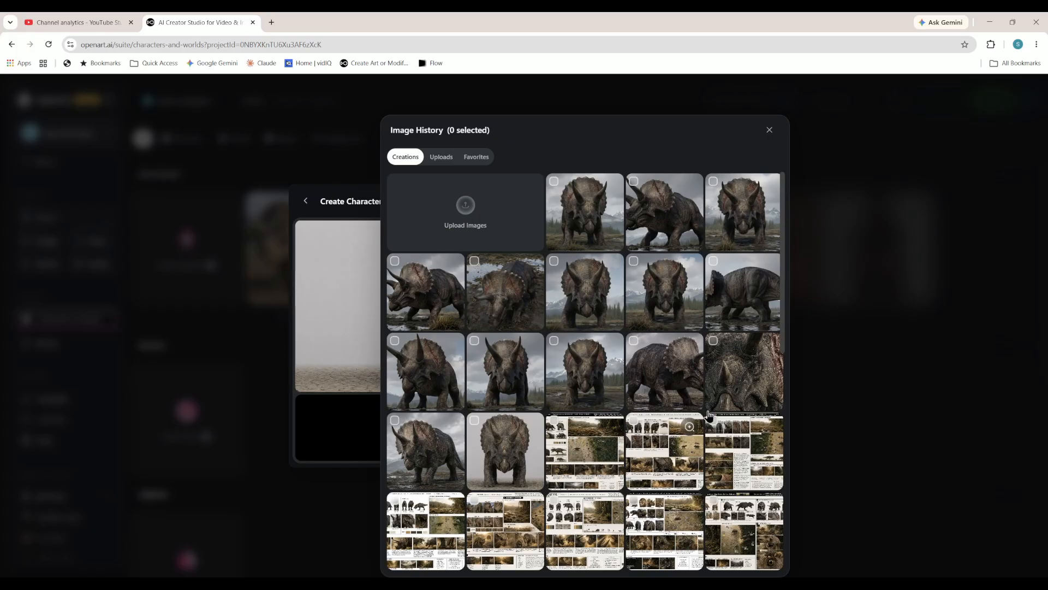
pyautogui.click(429, 457)
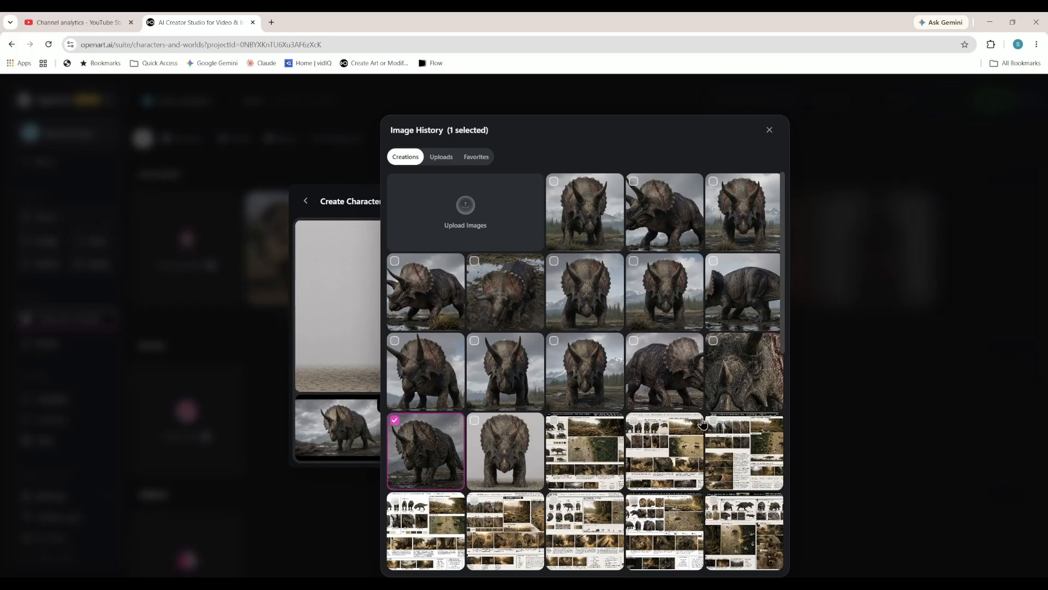
pyautogui.click(655, 382)
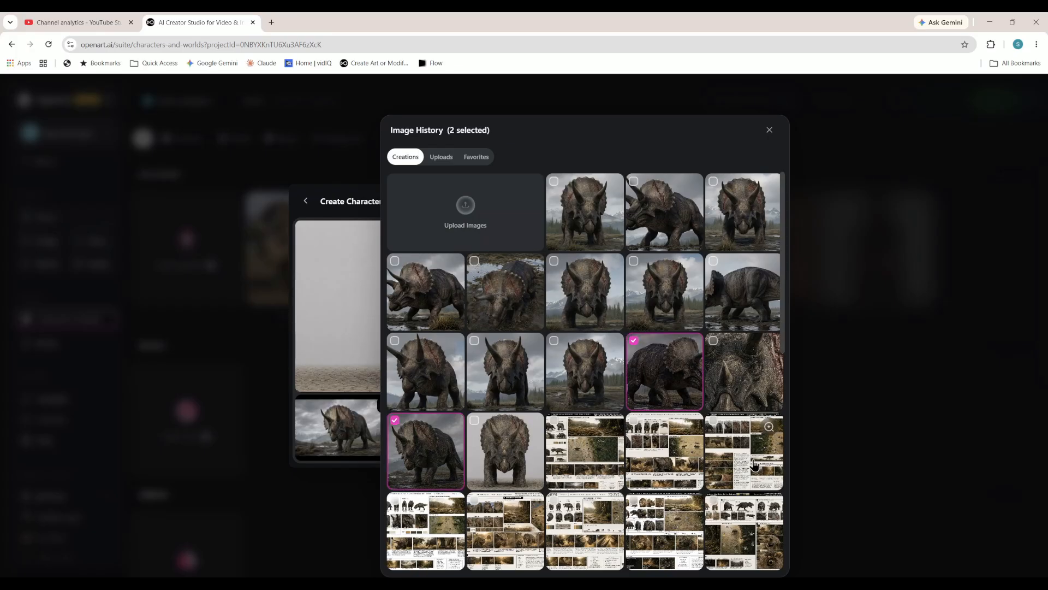
pyautogui.click(769, 387)
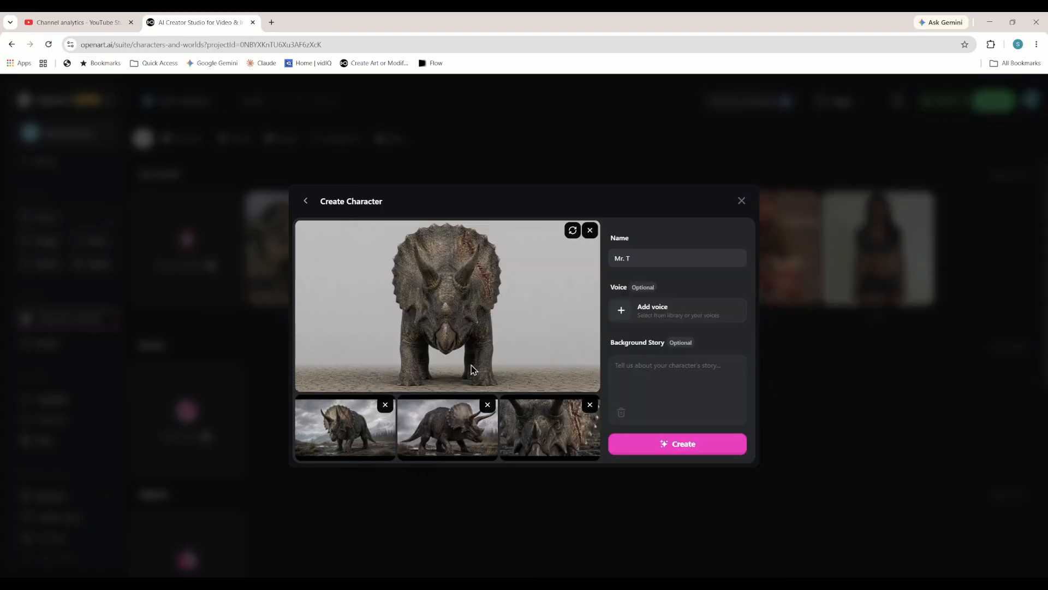
# Create the Mr. T character, view it in the character library, and close the library.
pyautogui.click(682, 453)
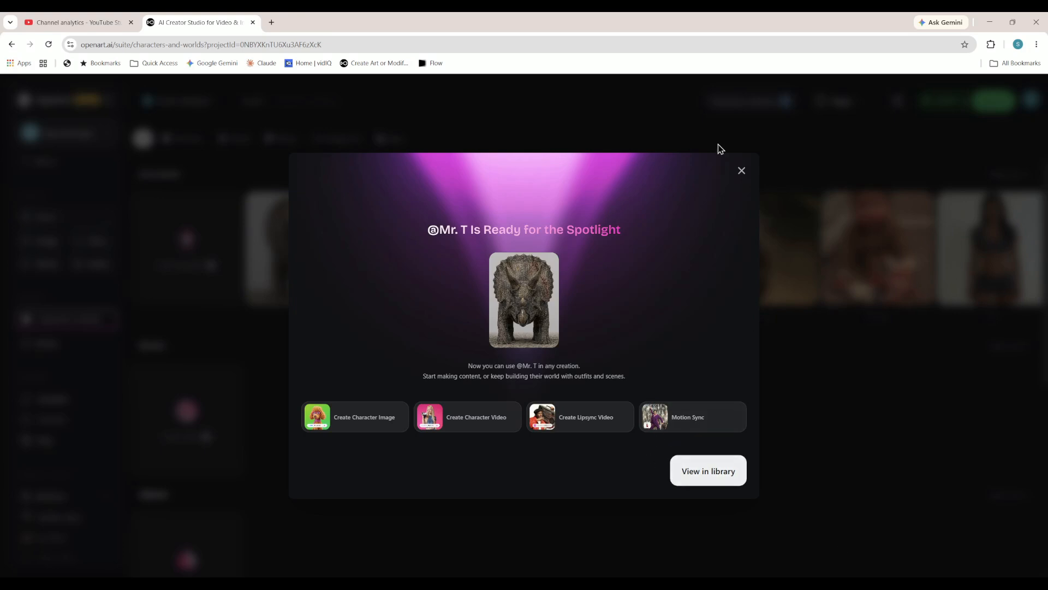
pyautogui.click(710, 483)
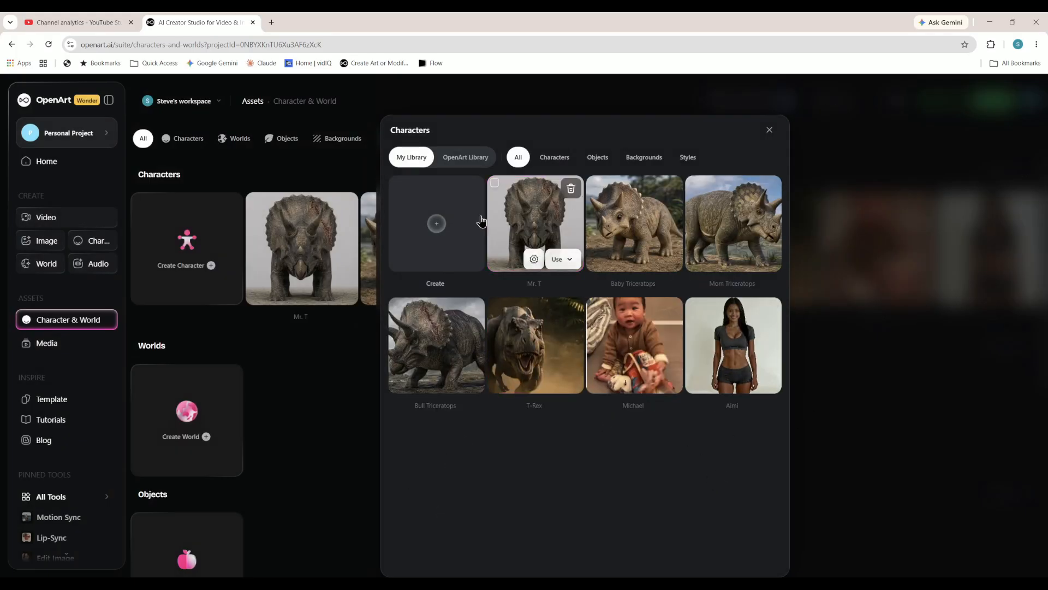
pyautogui.click(771, 131)
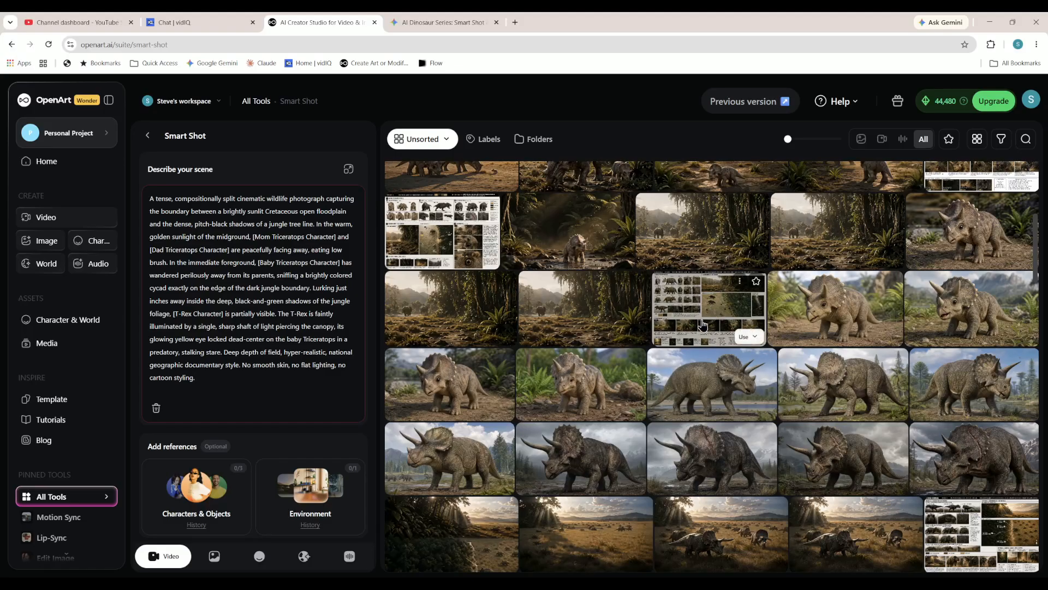
# Read through the Gemini chat's Triceratops family concept, covering the new character assets and the Scene 1 Smart Shot prompt.
pyautogui.click(332, 395)
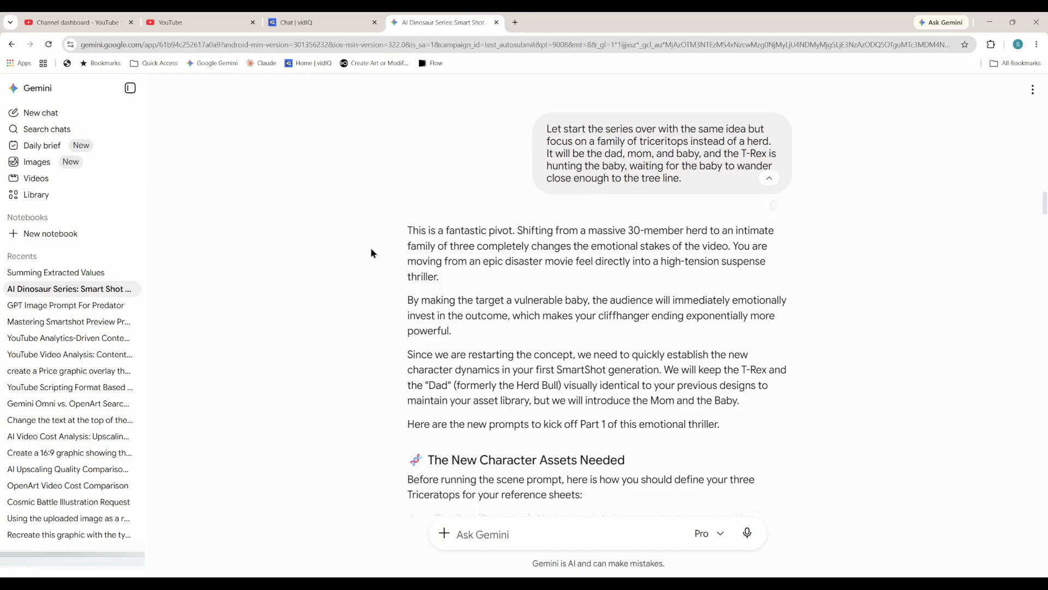
pyautogui.scroll(-3, 332, 250)
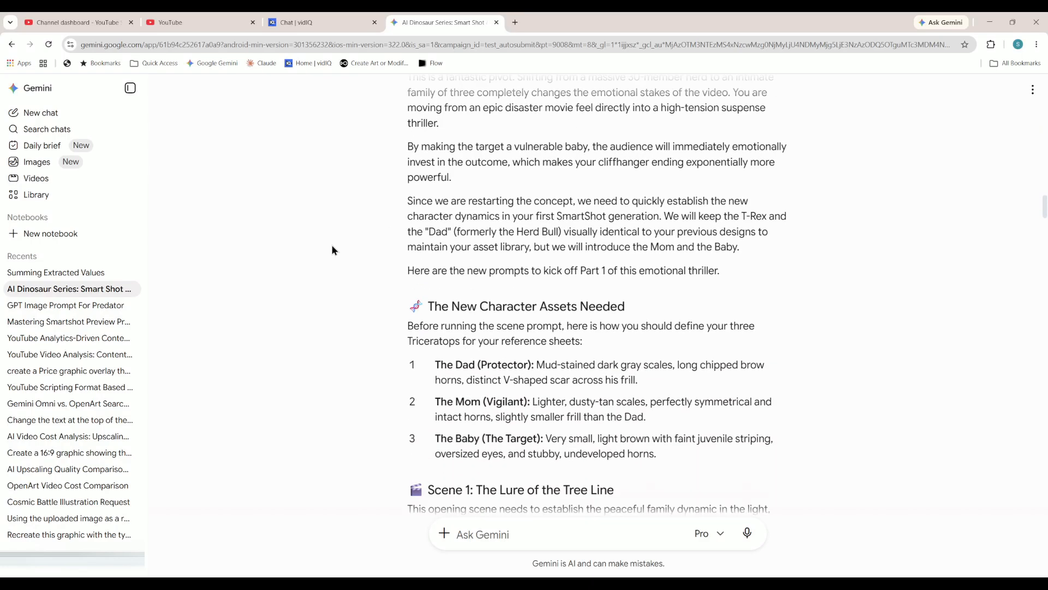
pyautogui.scroll(-2, 332, 250)
pyautogui.scroll(-2, 332, 250)
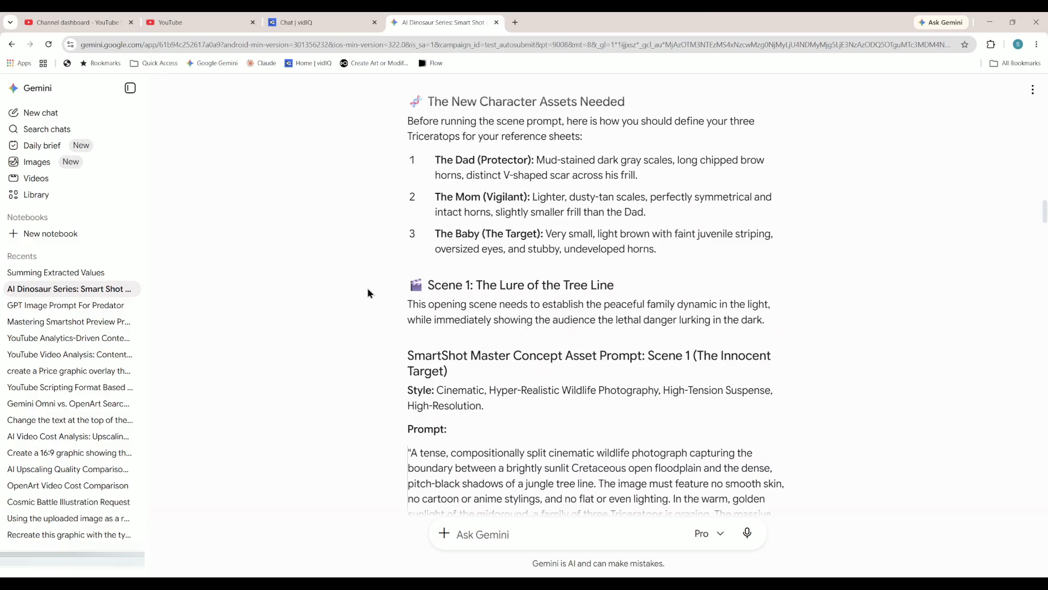
pyautogui.scroll(-4, 368, 289)
pyautogui.scroll(1, 368, 288)
pyautogui.scroll(-1, 352, 244)
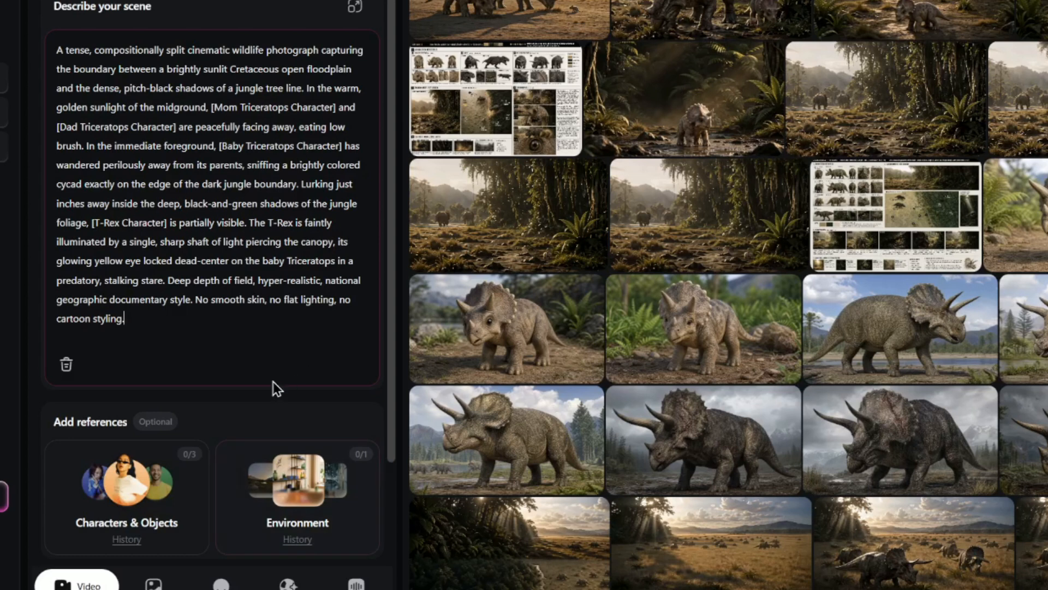
pyautogui.moveTo(784, 241)
pyautogui.moveTo(907, 218)
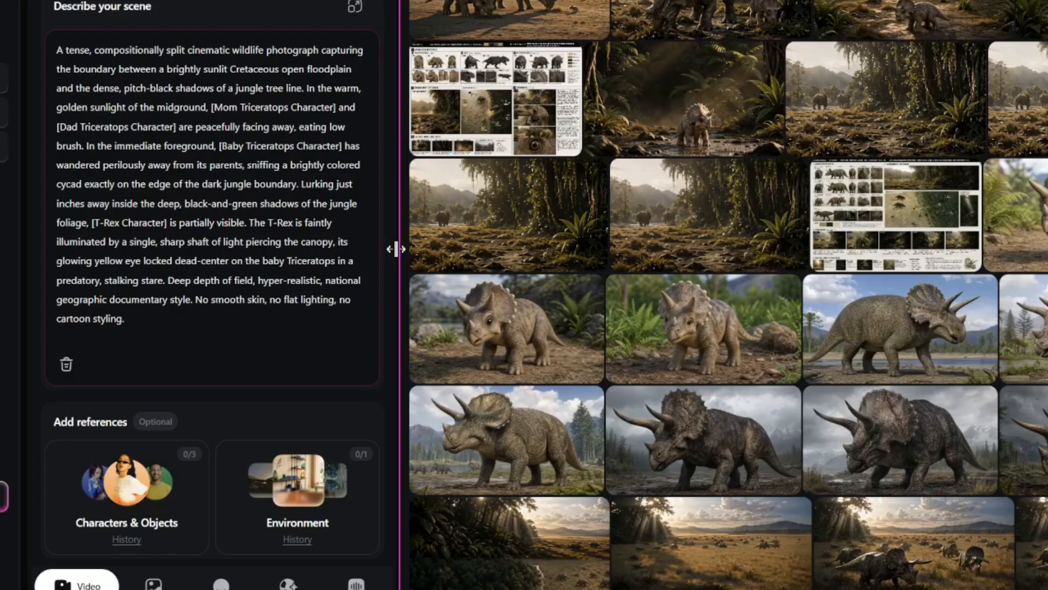
# Check the Scene 1 Smart Shot prompt, references and output settings, and view the floodplain and jungle shot plan sheet at full size.
pyautogui.scroll(-3, 385, 250)
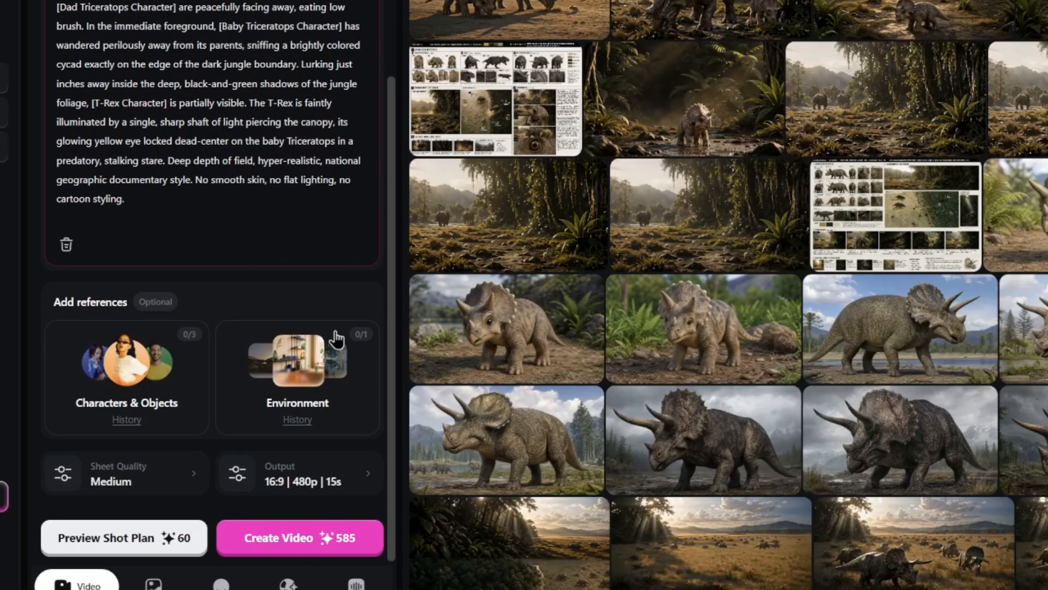
pyautogui.moveTo(392, 243); pyautogui.dragTo(404, 96)
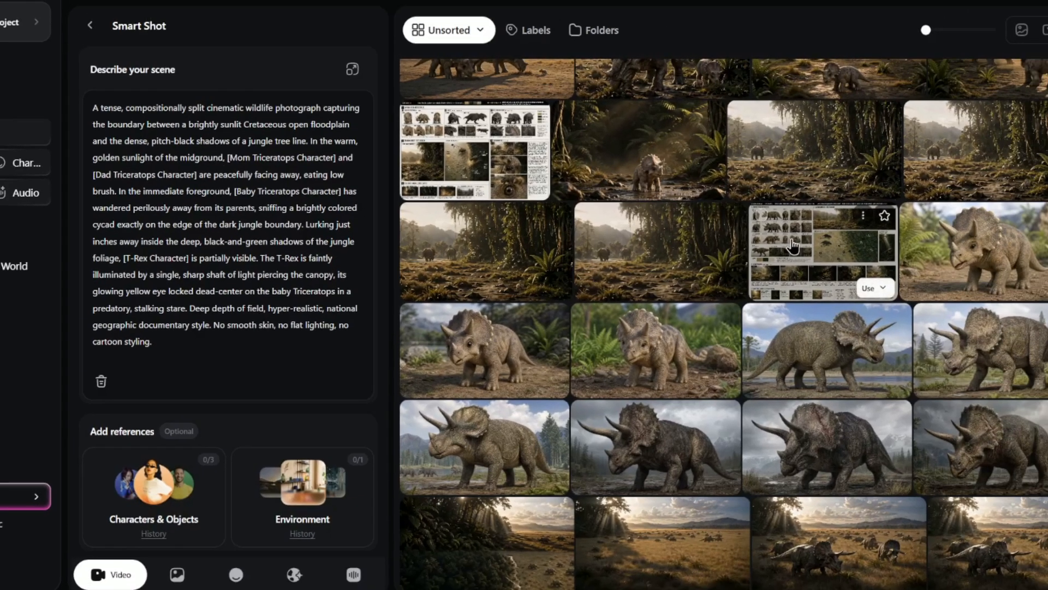
pyautogui.click(861, 209)
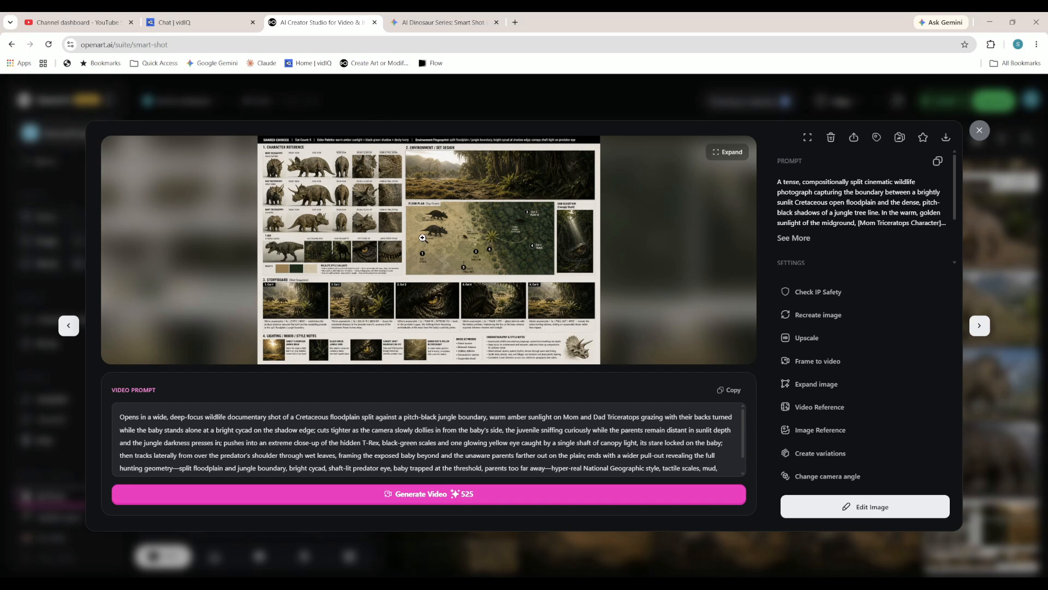
pyautogui.click(723, 155)
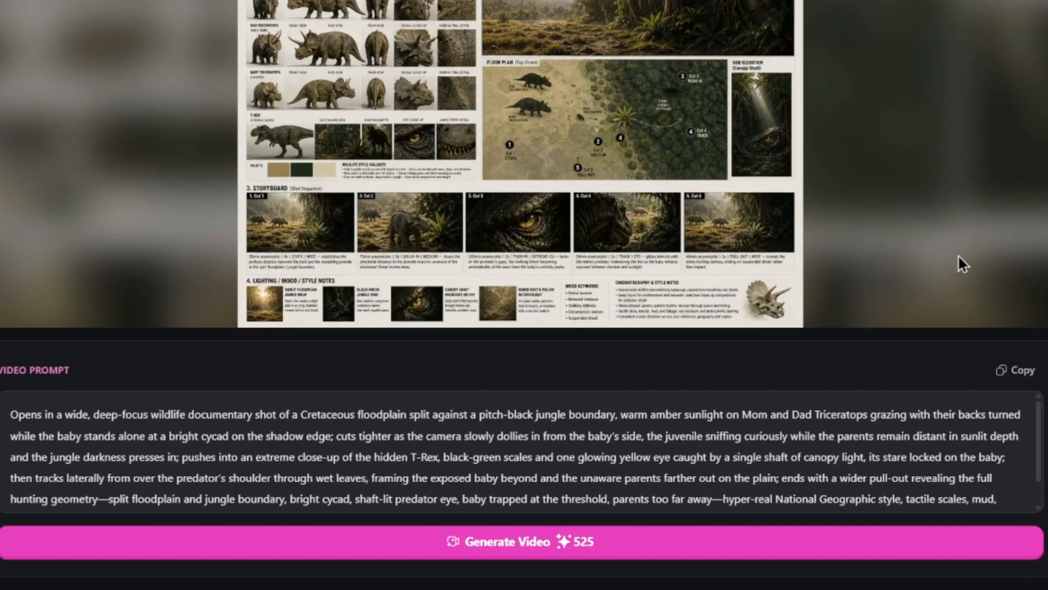
# Read the full video prompt beneath the shot plan sheet, from the wide floodplain opening to the closing style notes.
pyautogui.moveTo(1038, 436)
pyautogui.mouseDown()
pyautogui.moveTo(1043, 462)
pyautogui.moveTo(1044, 437)
pyautogui.mouseUp()
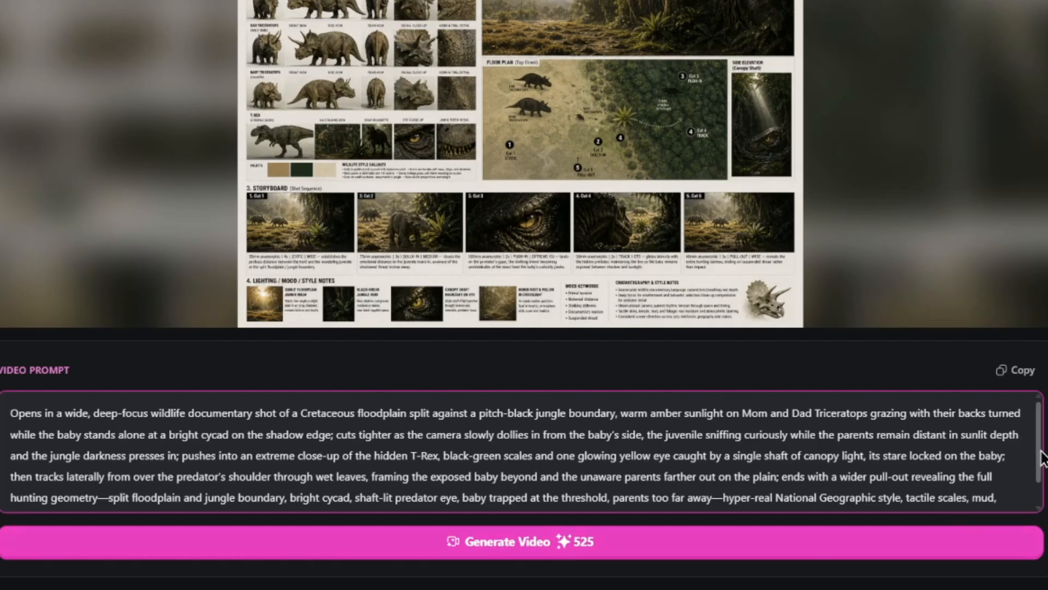
pyautogui.moveTo(1042, 448); pyautogui.dragTo(1042, 500)
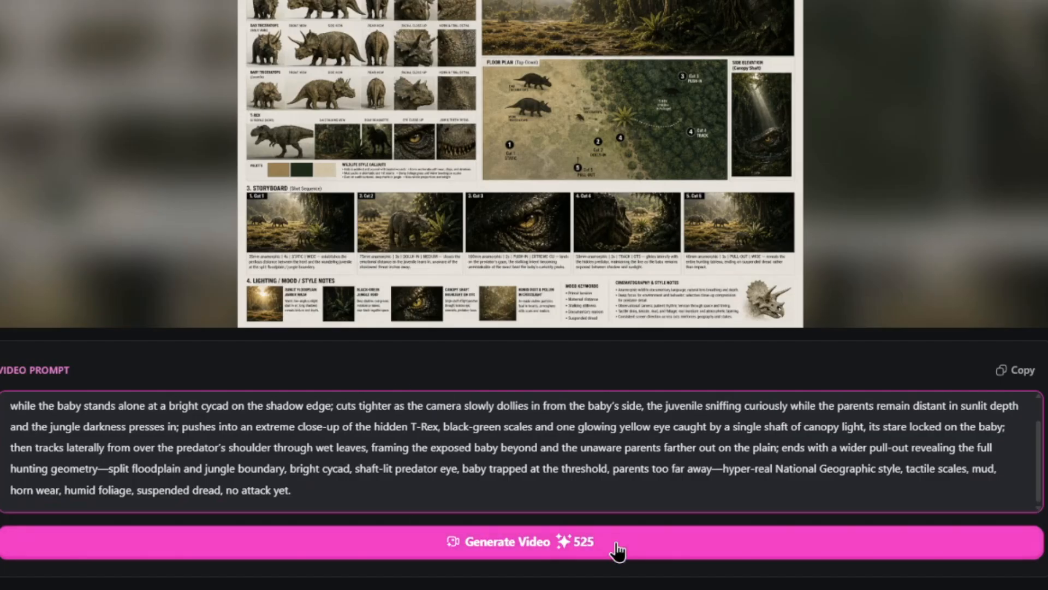
pyautogui.scroll(2, 1041, 486)
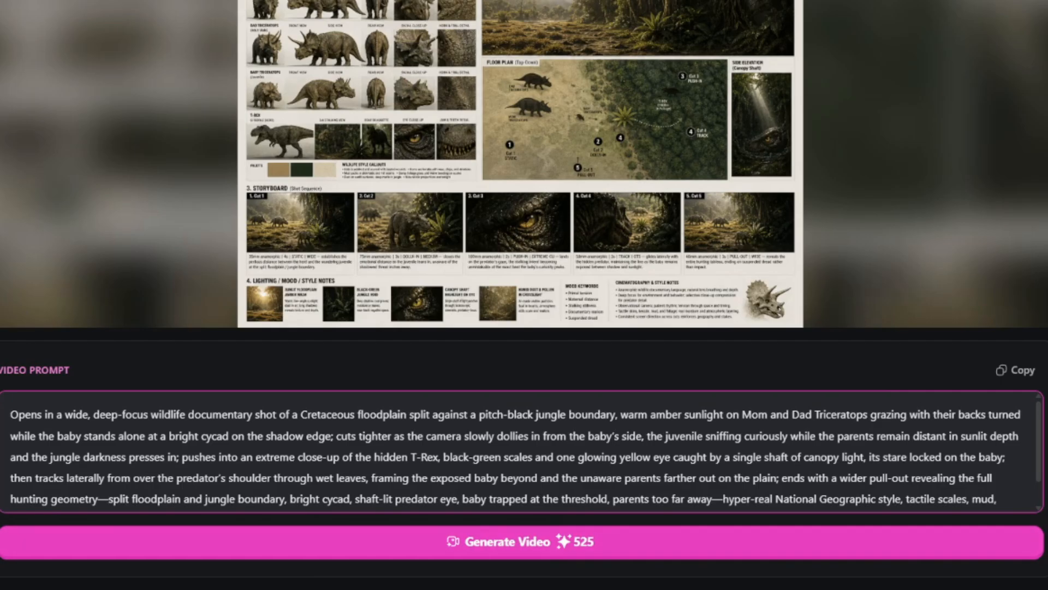
pyautogui.moveTo(12, 415); pyautogui.dragTo(1017, 481)
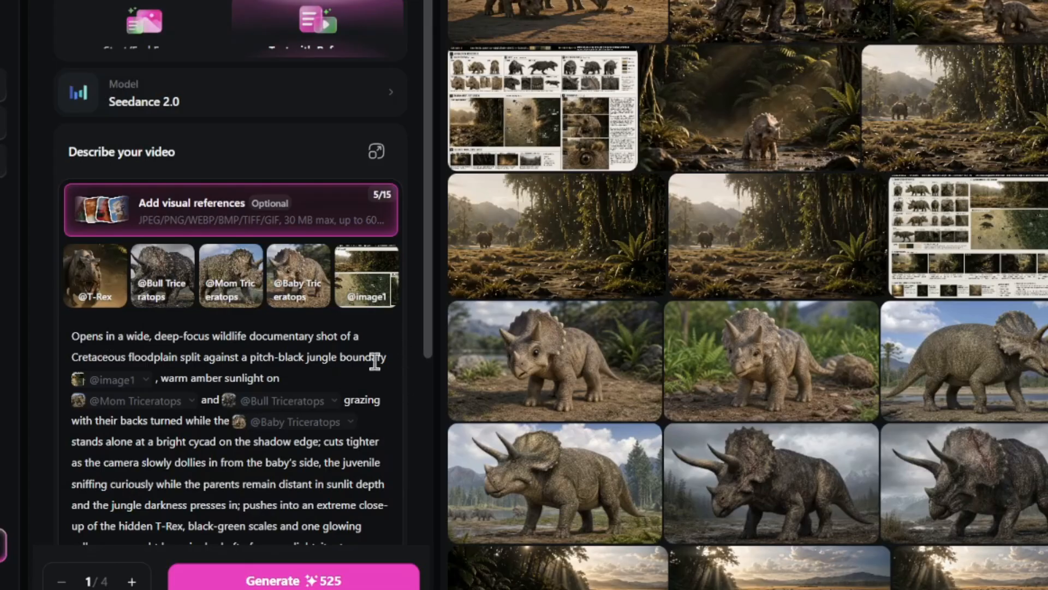
# Review the Seedance 2.0 Text to Video prompt's tags and its T-Rex, Bull, Mom and Baby Triceratops and image1 references.
pyautogui.scroll(-5, 382, 388)
pyautogui.scroll(5, 386, 387)
pyautogui.scroll(-6, 382, 382)
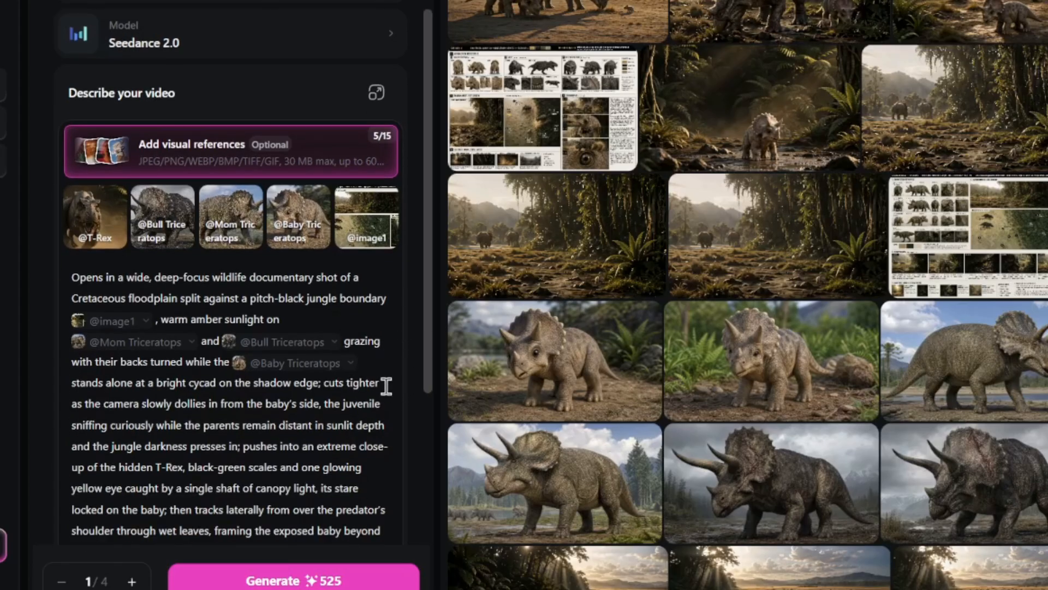
pyautogui.scroll(5, 385, 385)
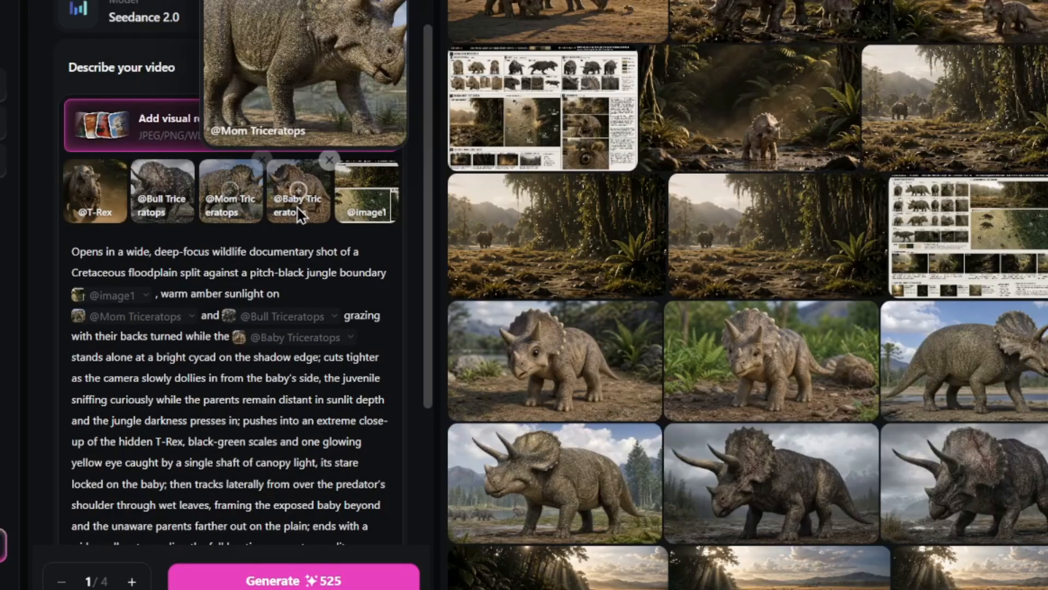
pyautogui.moveTo(97, 216)
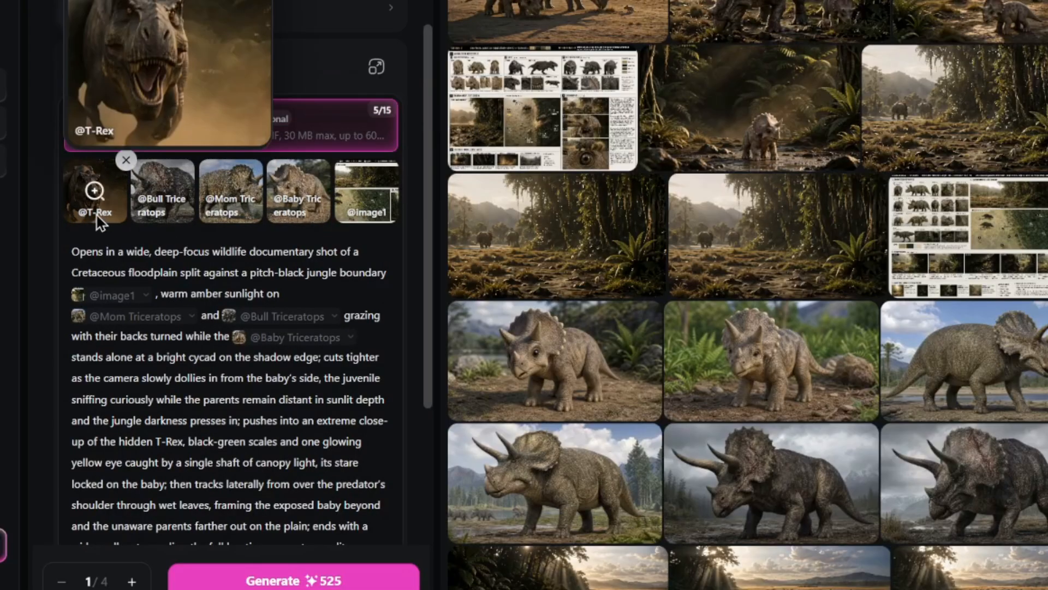
pyautogui.moveTo(191, 224)
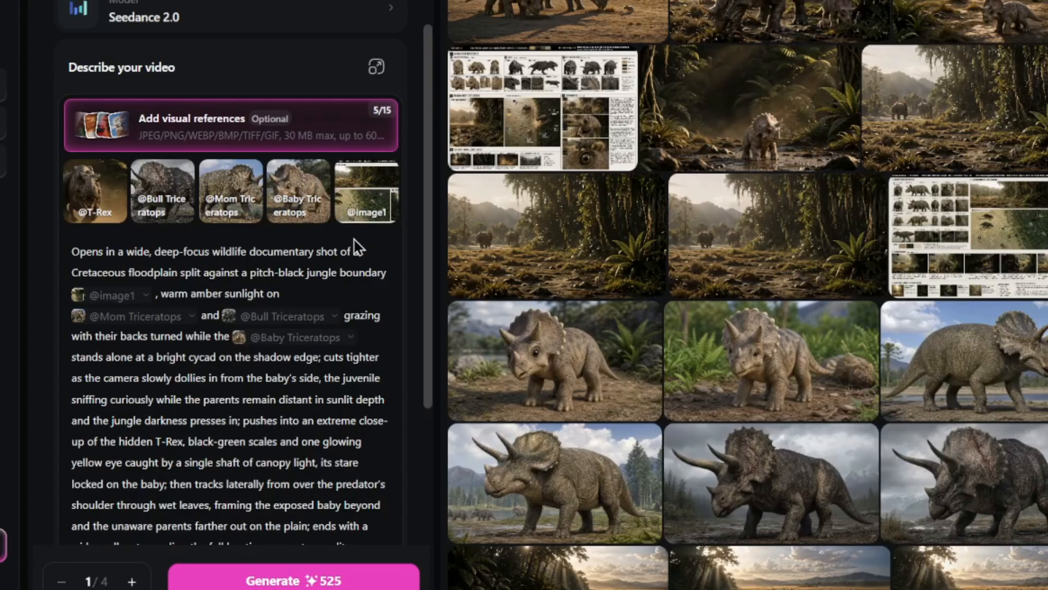
pyautogui.moveTo(351, 195)
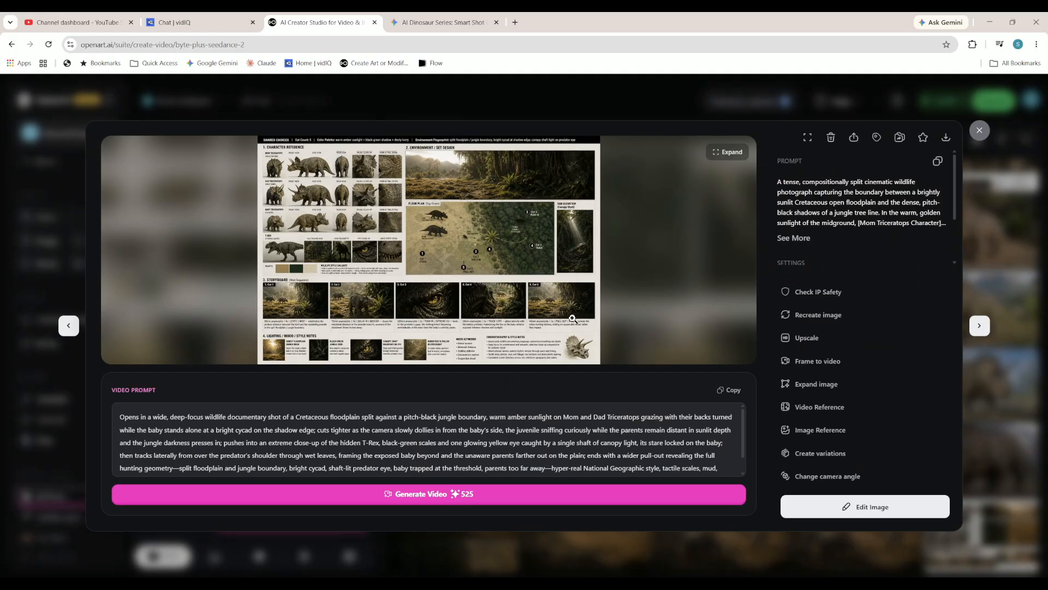
# Examine the Scene 1 shot plan sheet's character references, floor plan and five-cut storyboard at full size, and close the image.
pyautogui.click(729, 154)
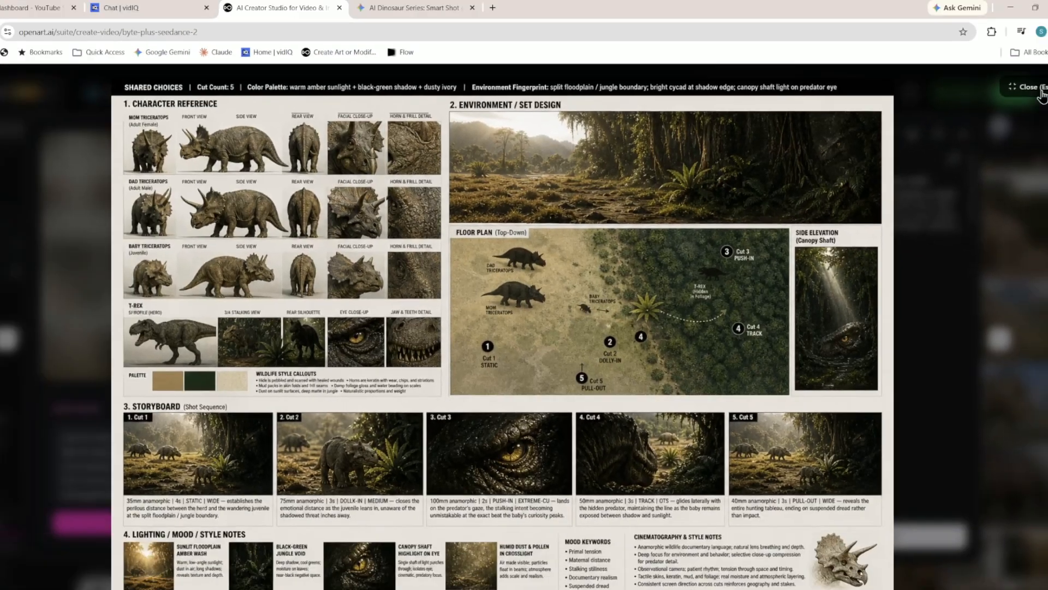
pyautogui.click(1040, 92)
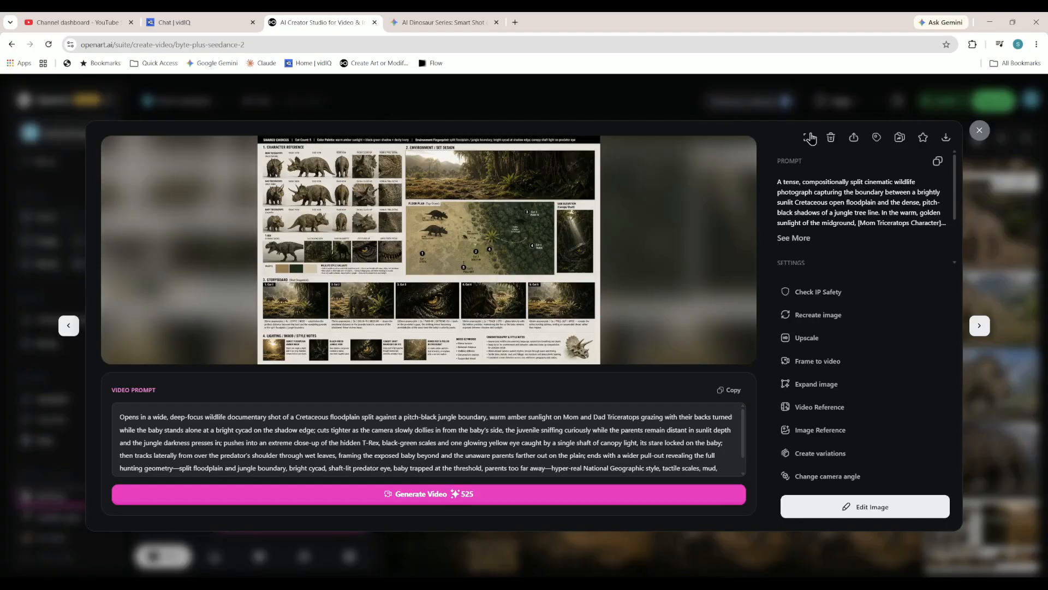
pyautogui.click(978, 131)
pyautogui.moveTo(336, 284)
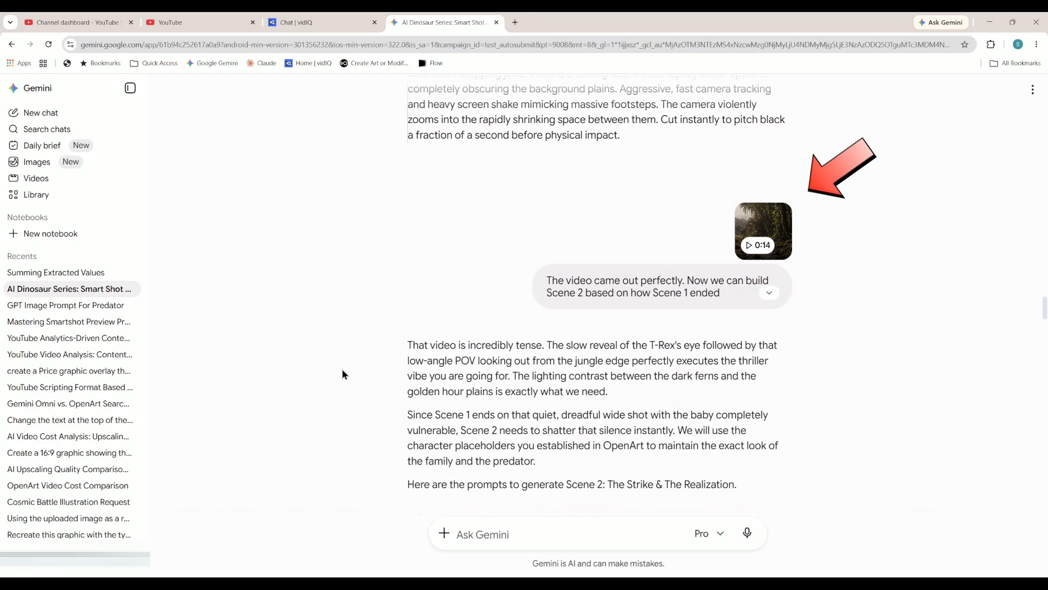
# Read through the Gemini chat's Scene 2 prompts, the post-production tip and the request to make the Triceratops charge smoother.
pyautogui.scroll(-15, 341, 368)
pyautogui.scroll(-13, 341, 371)
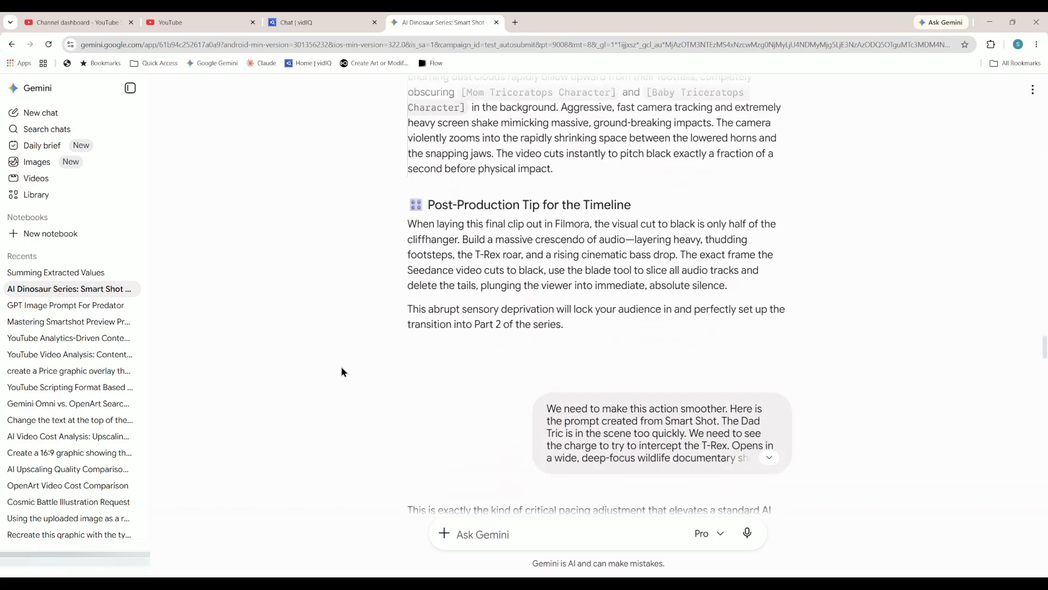
pyautogui.scroll(-7, 341, 371)
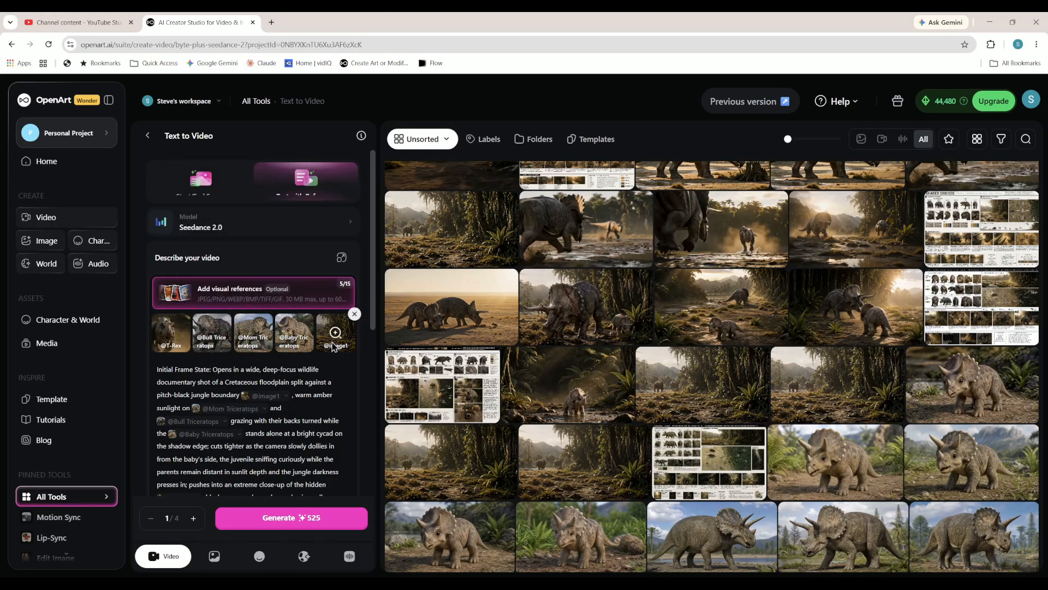
# Read the Text to Video prompt's Initial Frame State and Motion Sequence sections for the scene that continues Scene 1.
pyautogui.moveTo(374, 302); pyautogui.dragTo(376, 364)
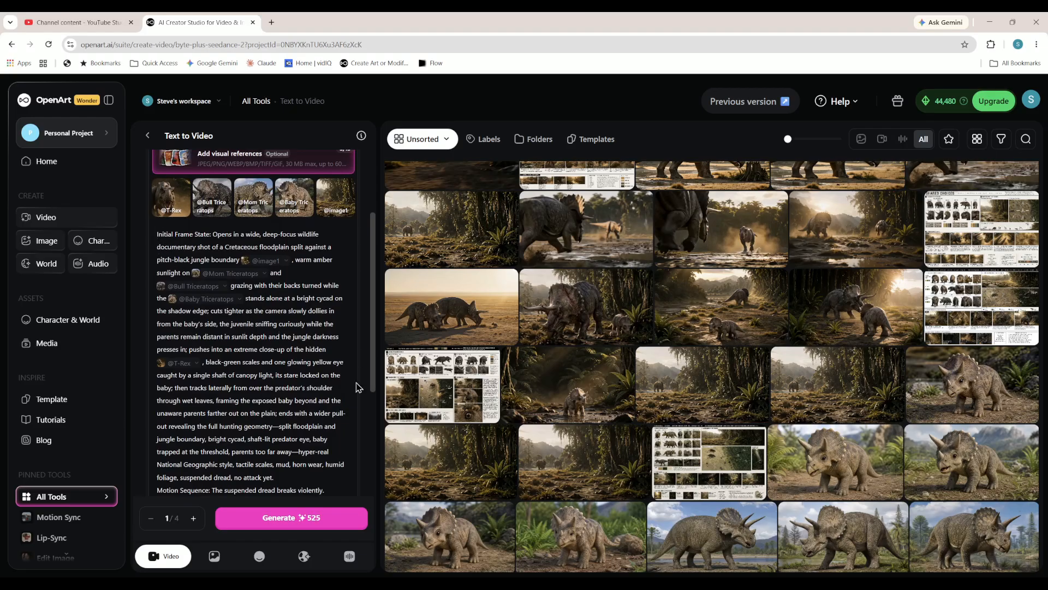
pyautogui.scroll(-3, 357, 386)
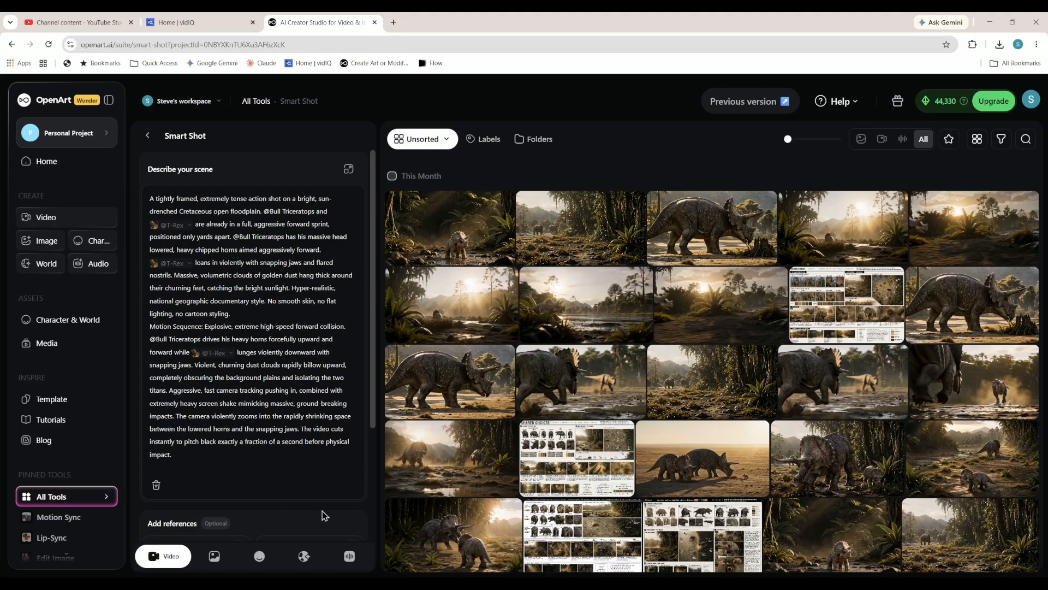
# Check the Bull Triceratops and T-Rex collision prompt and Smart Shot settings, and examine its Shared Choices sheet at full size.
pyautogui.scroll(-1, 354, 486)
pyautogui.scroll(-3, 354, 485)
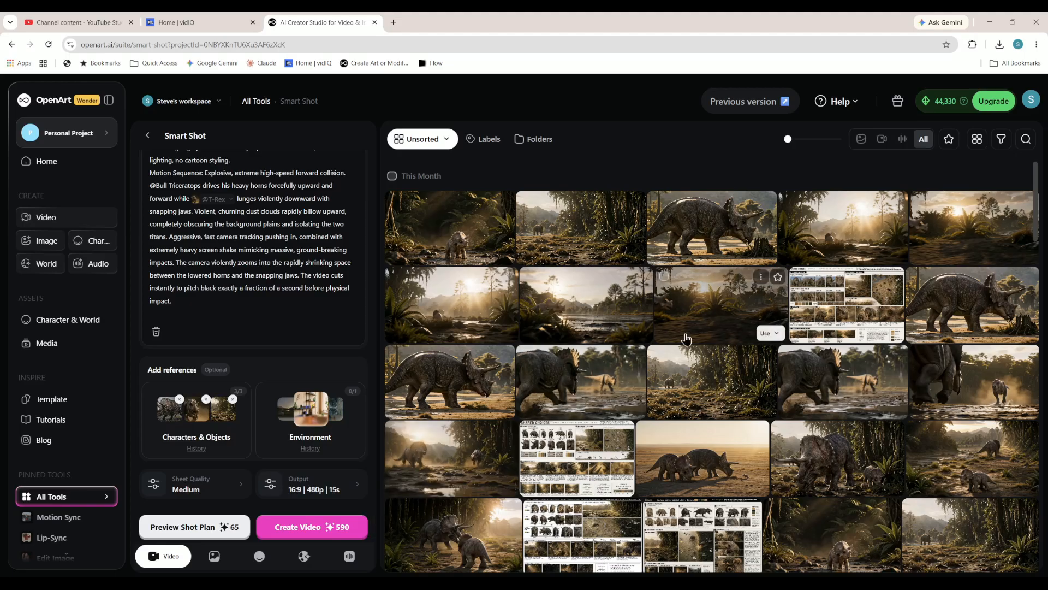
pyautogui.click(577, 459)
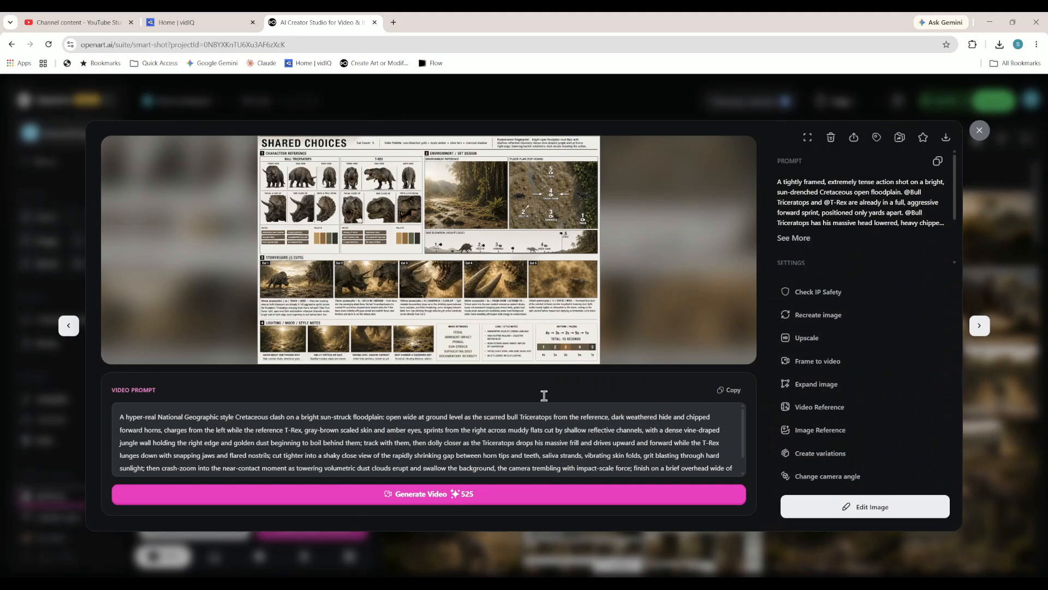
pyautogui.click(808, 138)
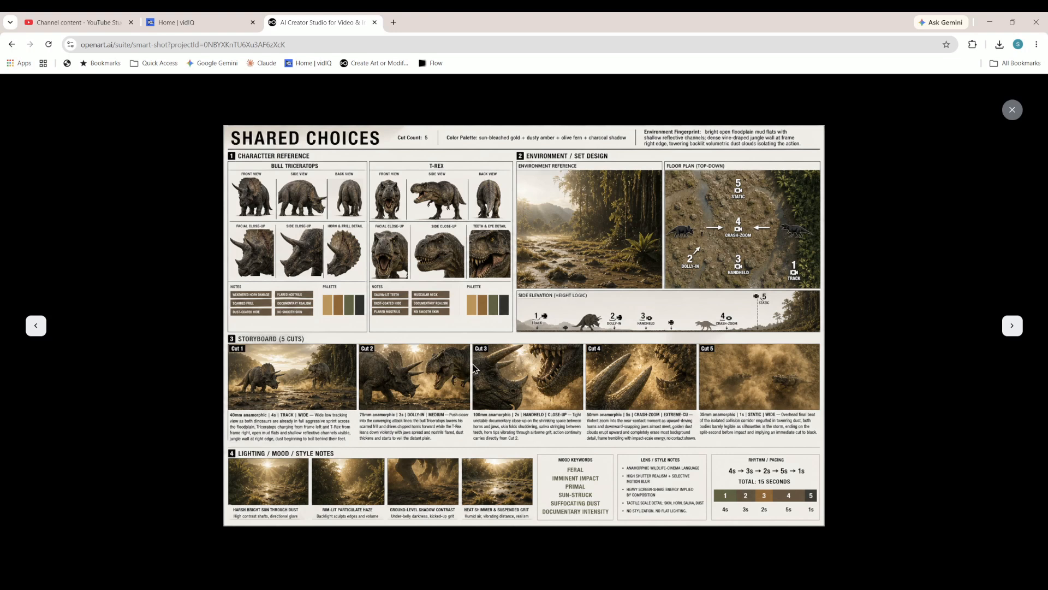
pyautogui.click(1012, 111)
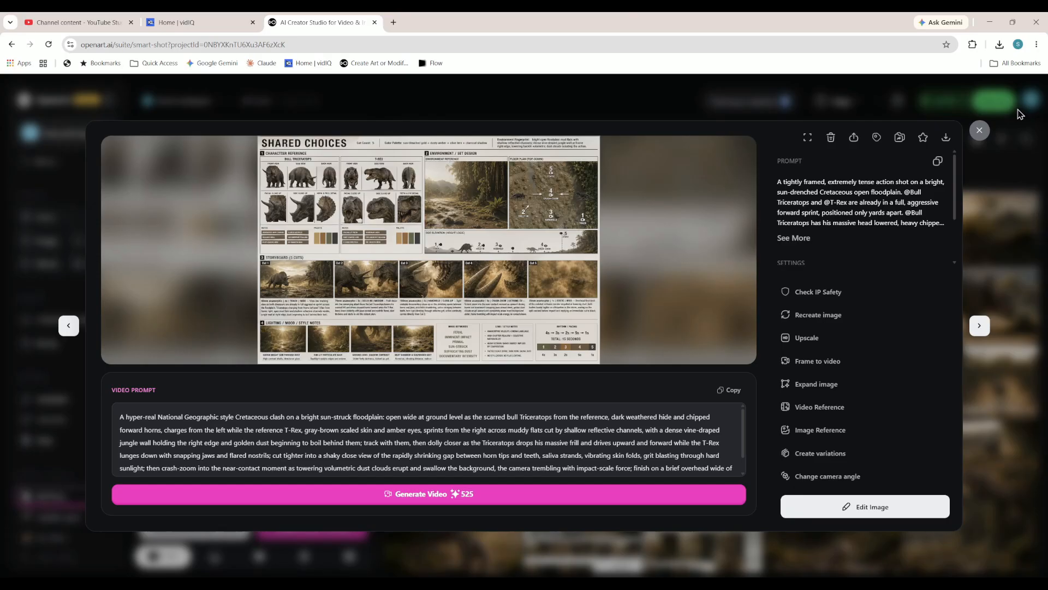
# Copy the video prompt of the Bull Triceratops and T-Rex collision shot plan and close the image details.
pyautogui.click(733, 390)
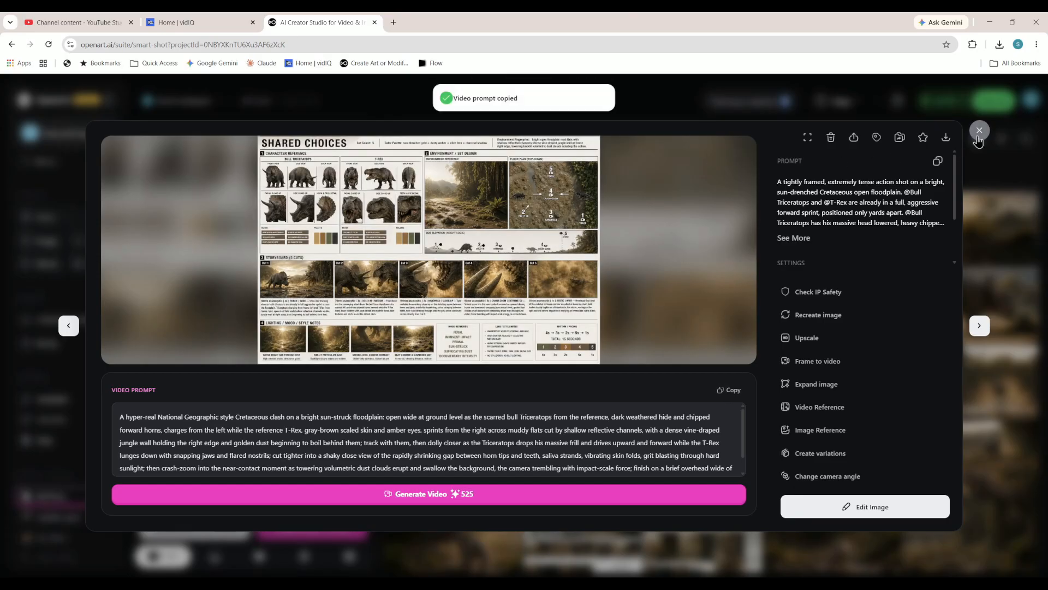
pyautogui.click(980, 131)
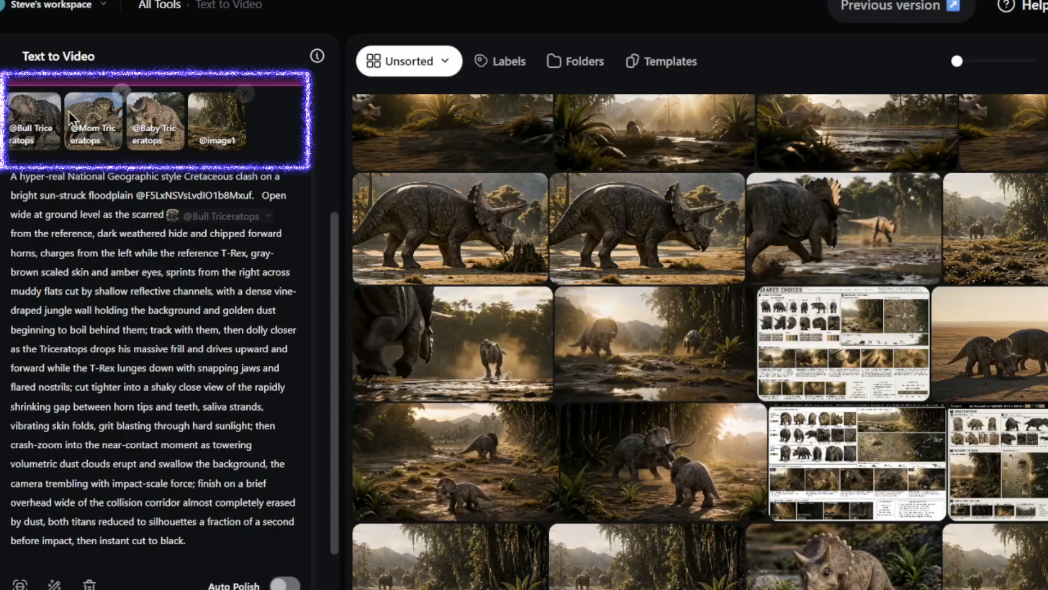
# Check the Bull, Mom and Baby Triceratops and image1 references attached to the collision video prompt.
pyautogui.moveTo(215, 130)
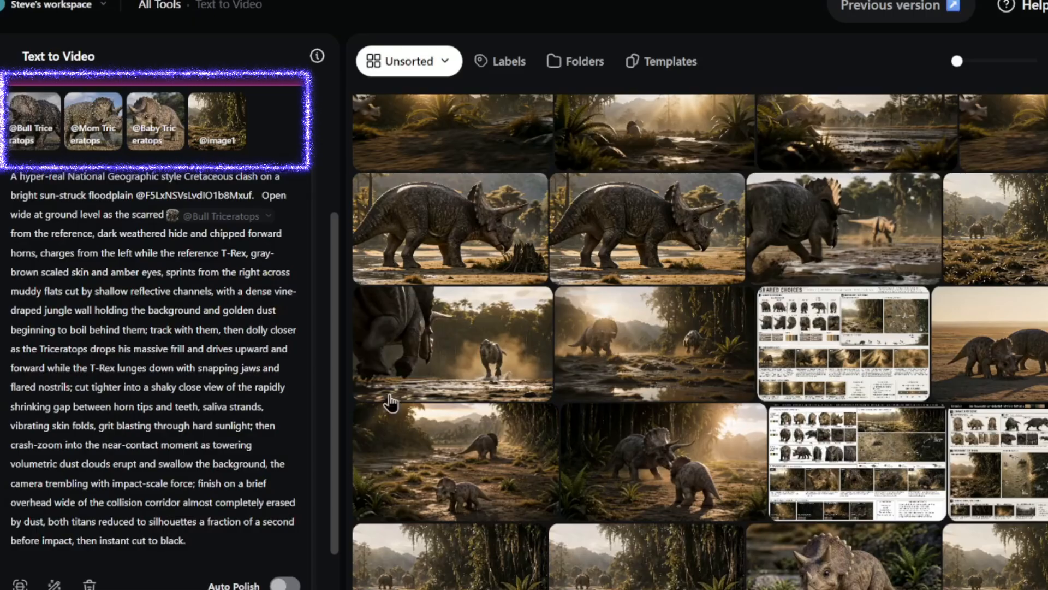
pyautogui.moveTo(452, 355)
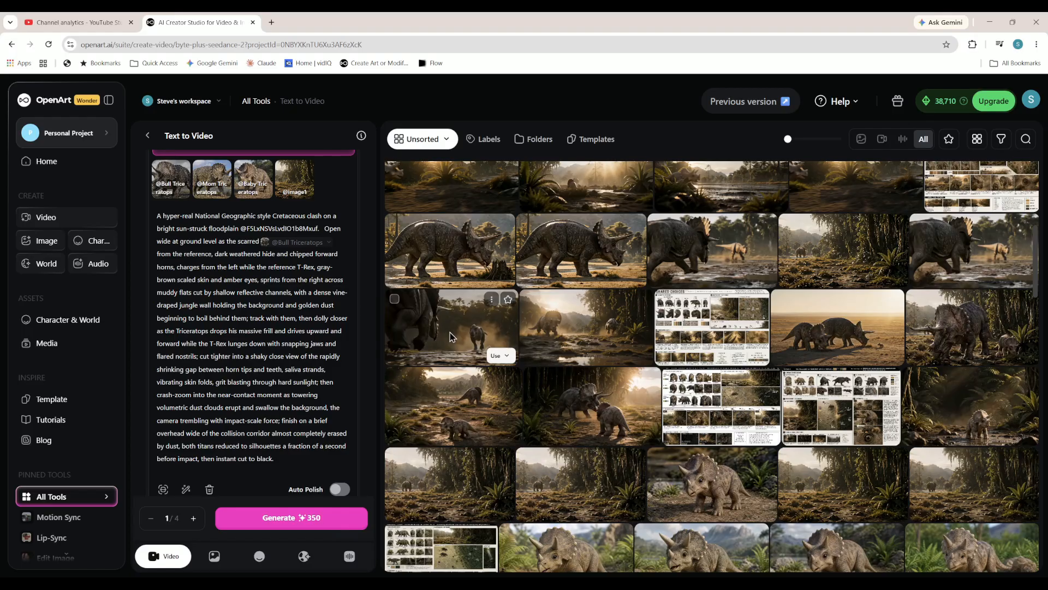